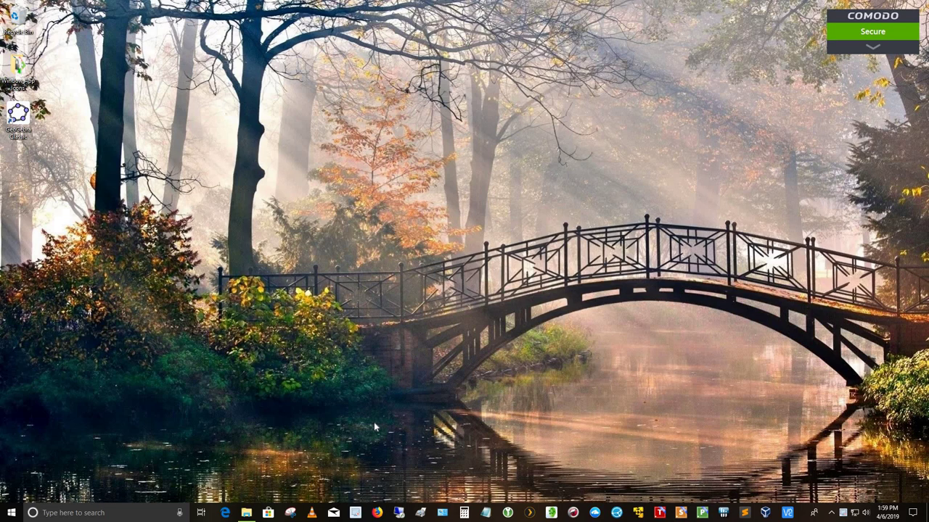
Open the Raspberry Pi pictures folder and view RaspberryPiModel3B+.JPG in Photos.
click(246, 512)
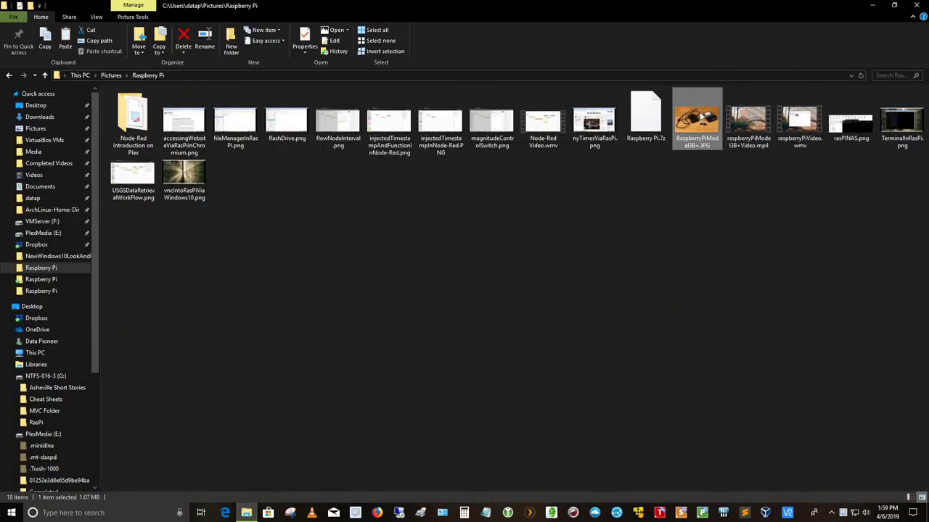
double_click(701, 120)
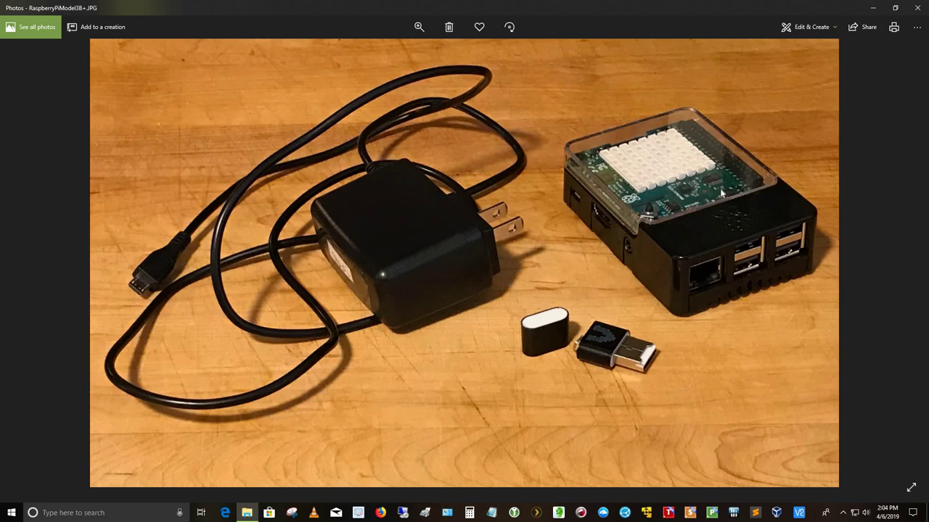
Close Photos and the pictures folder, launch VNC Viewer's address book, then bring up Windows search.
click(917, 9)
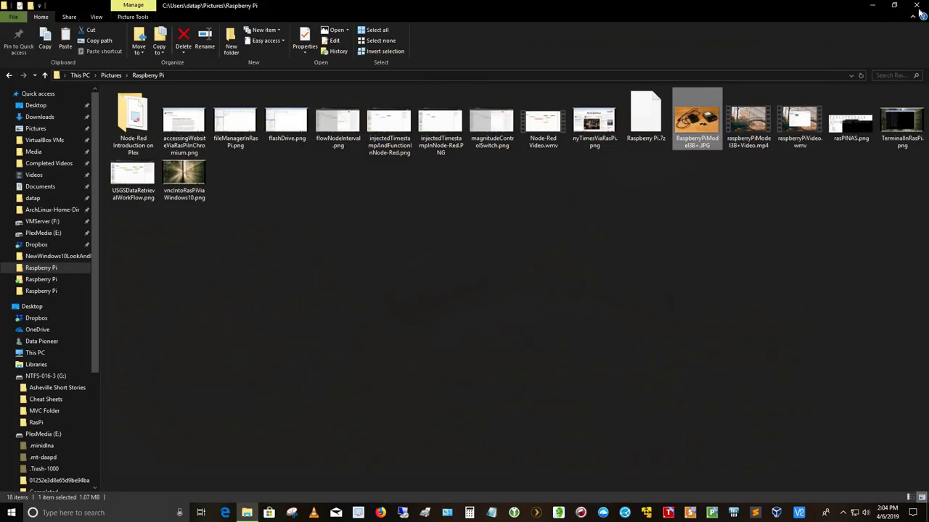
click(918, 7)
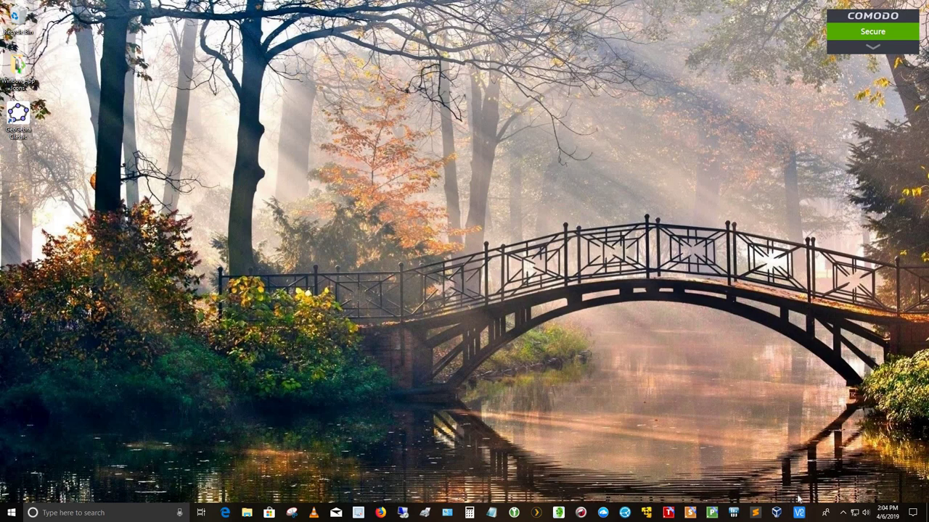
click(798, 513)
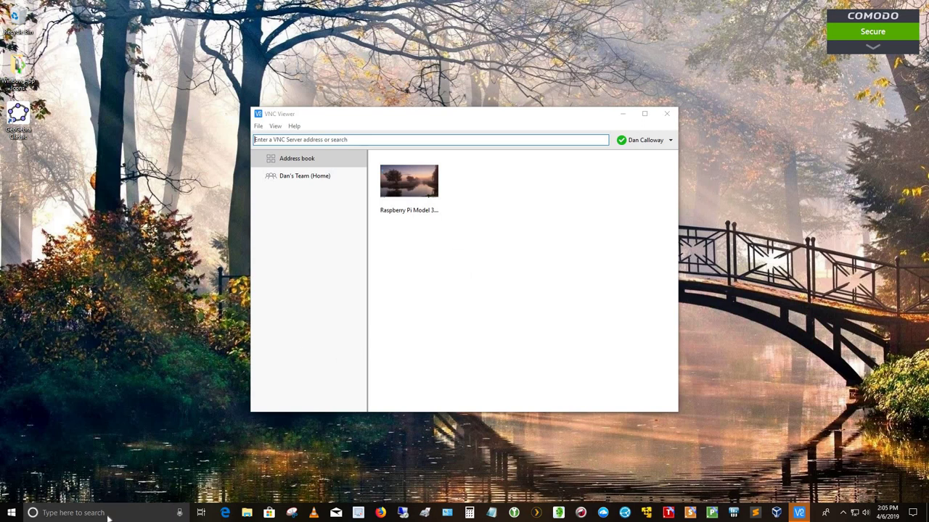
click(131, 513)
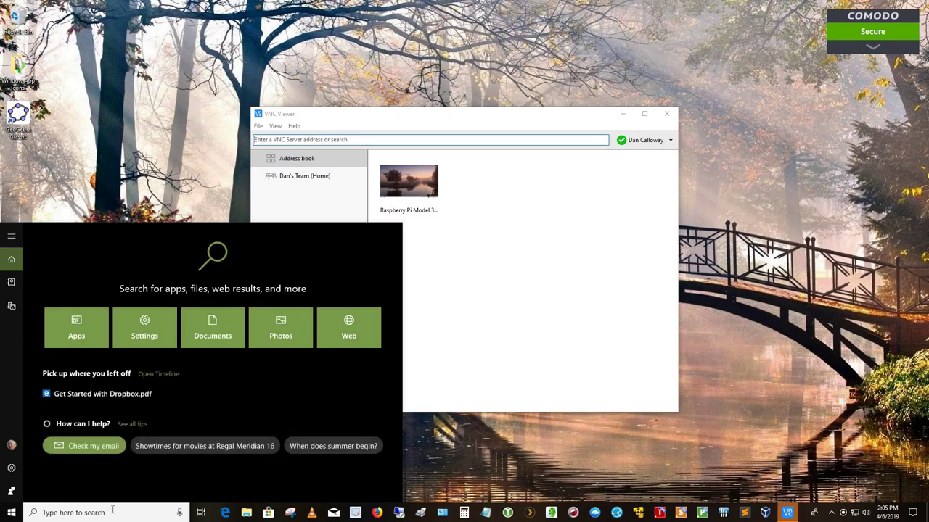
Open Command Prompt via cmd and ping 192.168.1.95, getting 4 of 4 replies with 0% loss.
text(cmd)
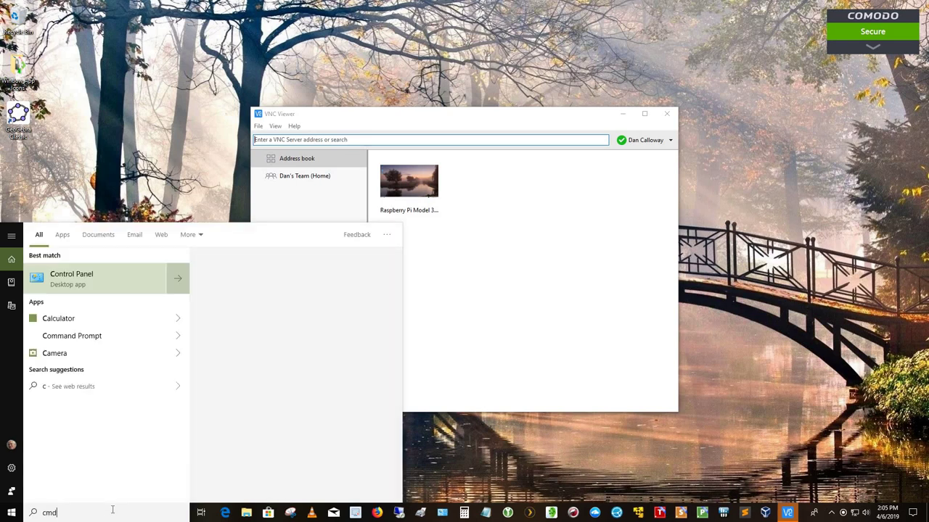
key(Return)
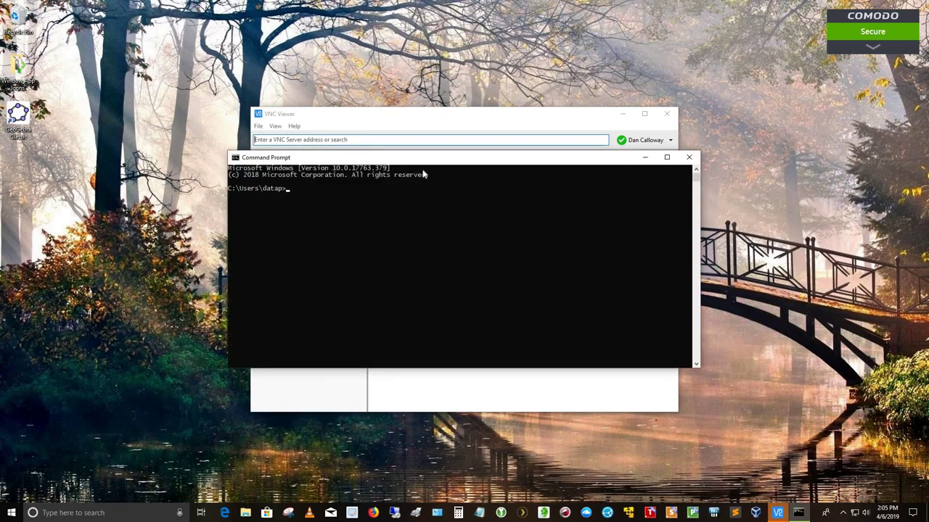
drag(430, 161, 297, 176)
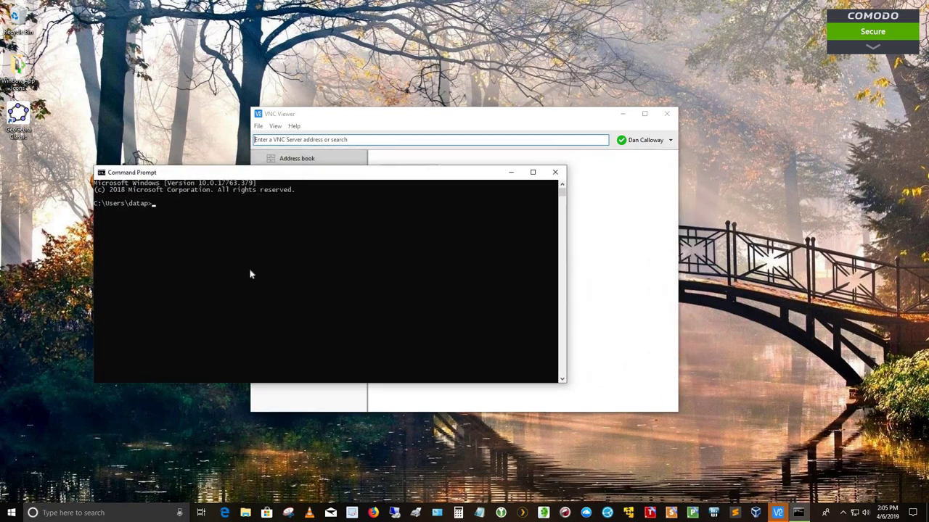
text(ping 192.168.1.95)
key(Return)
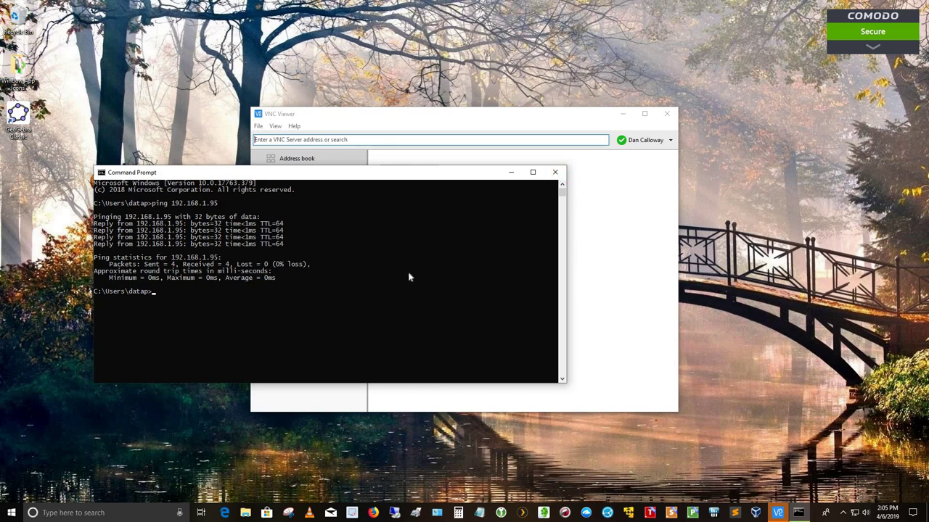
Close Command Prompt and connect to the Raspberry Pi 3B+, enlarging its remote desktop window.
click(555, 172)
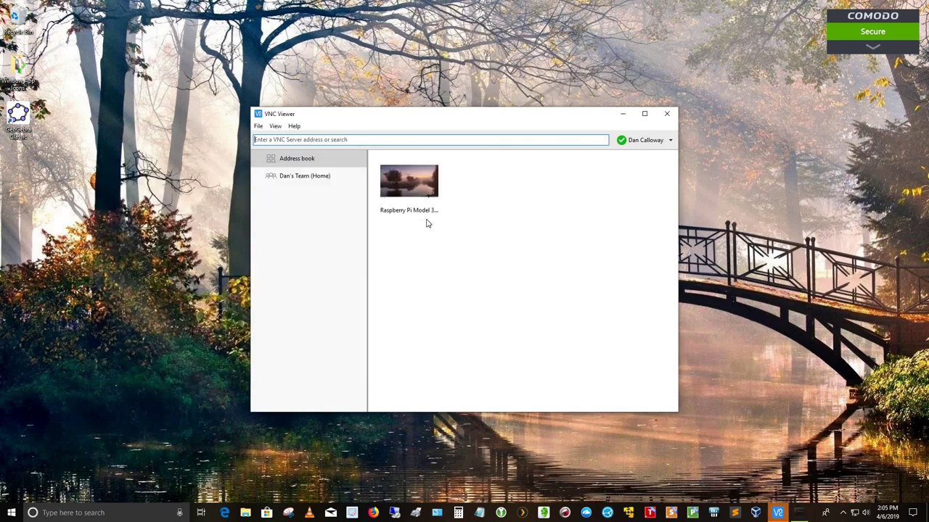
double_click(421, 183)
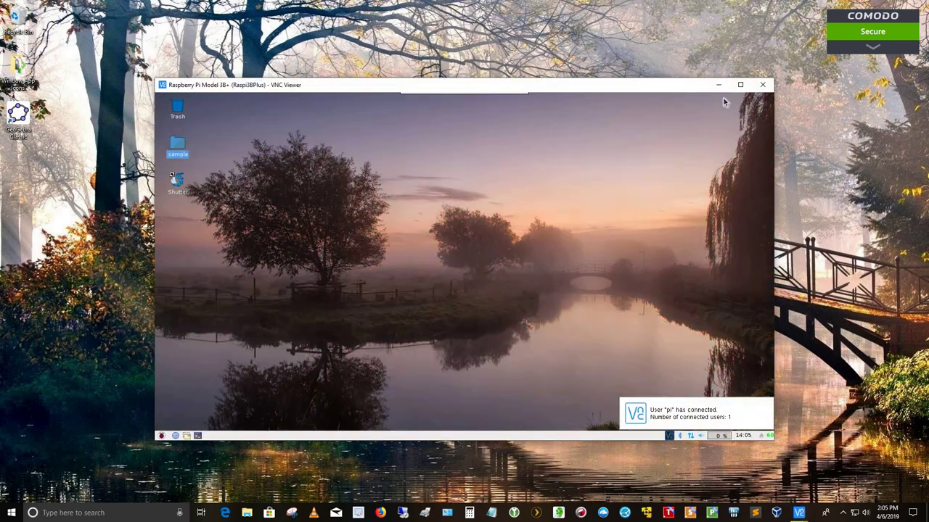
click(740, 84)
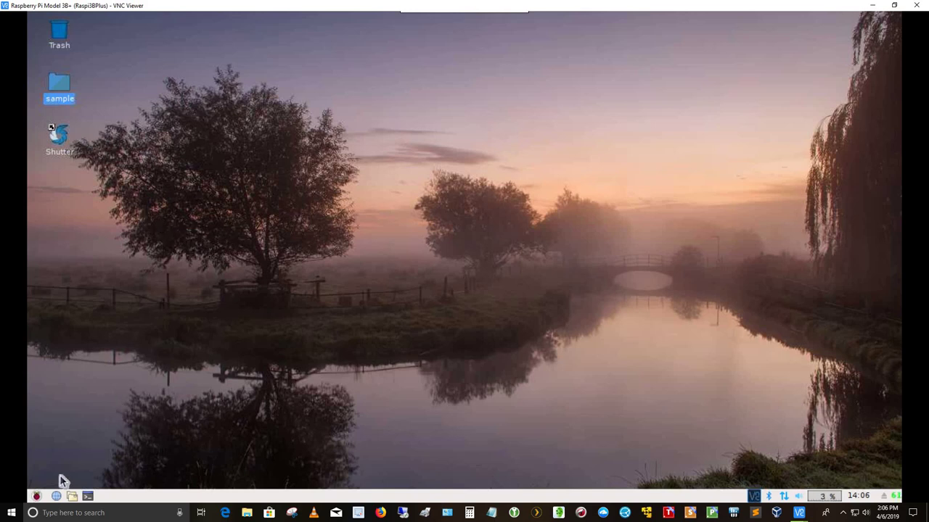
Show the Preferences submenu of the Raspberry Pi's main menu.
click(37, 496)
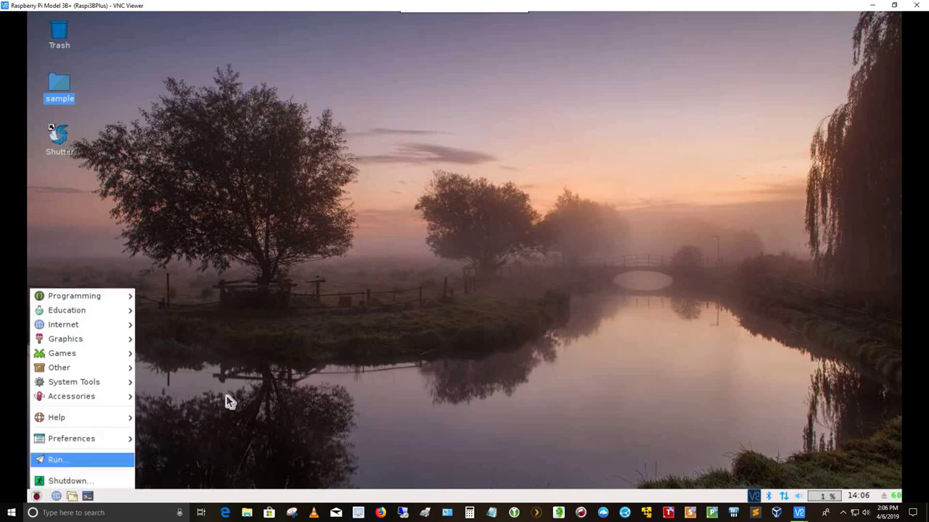
mouse_move(109, 439)
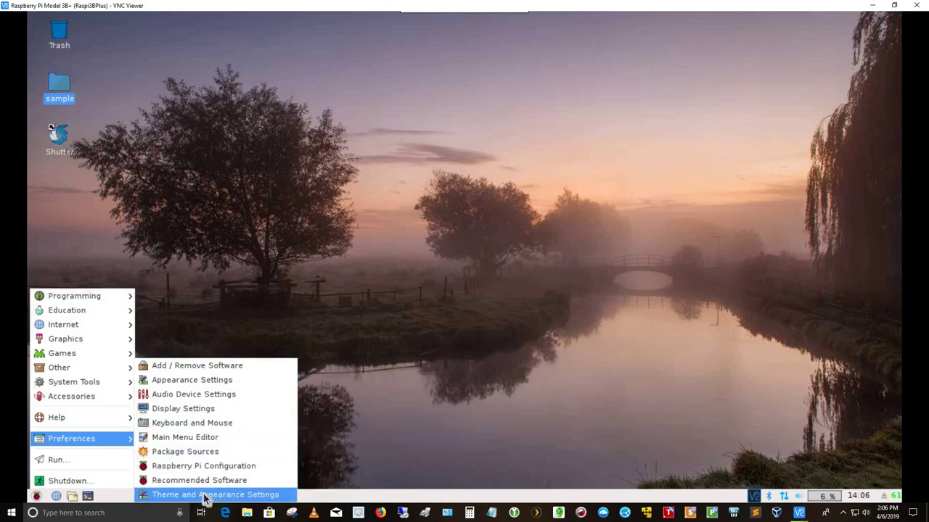
click(208, 494)
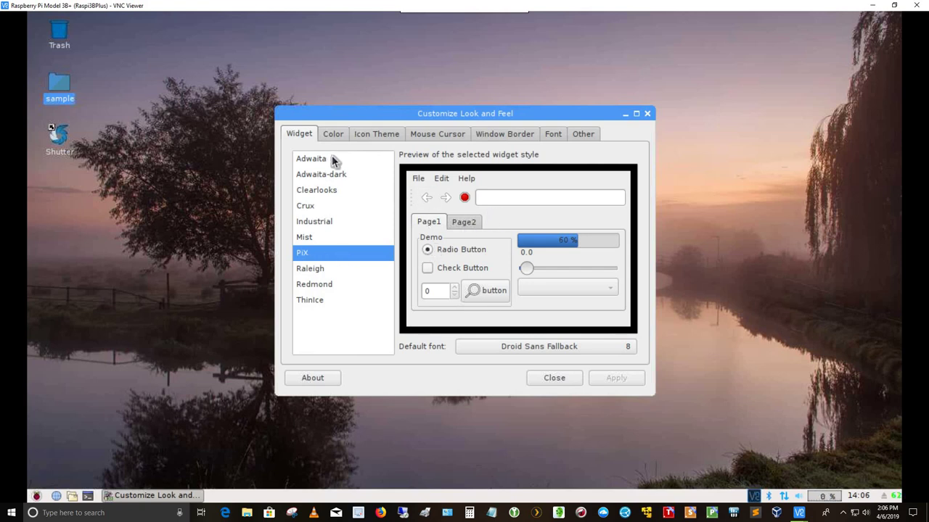
click(369, 135)
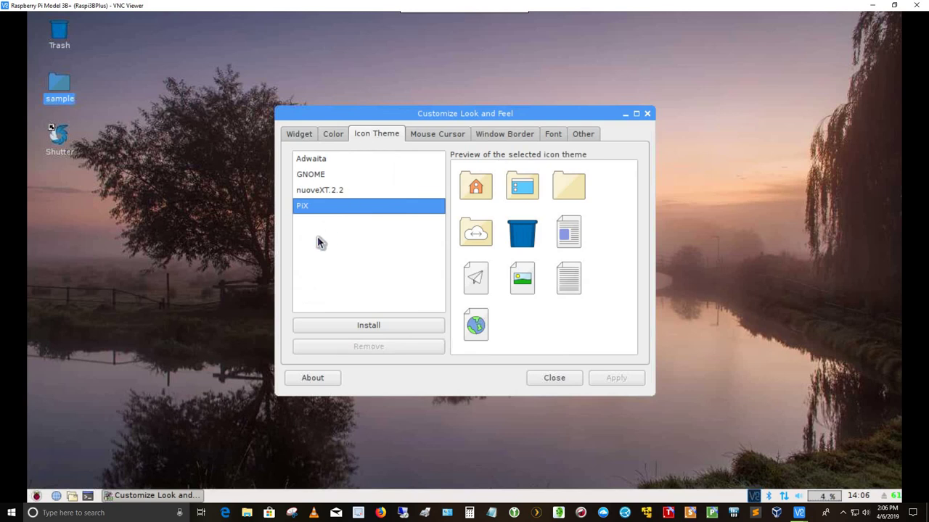
click(551, 134)
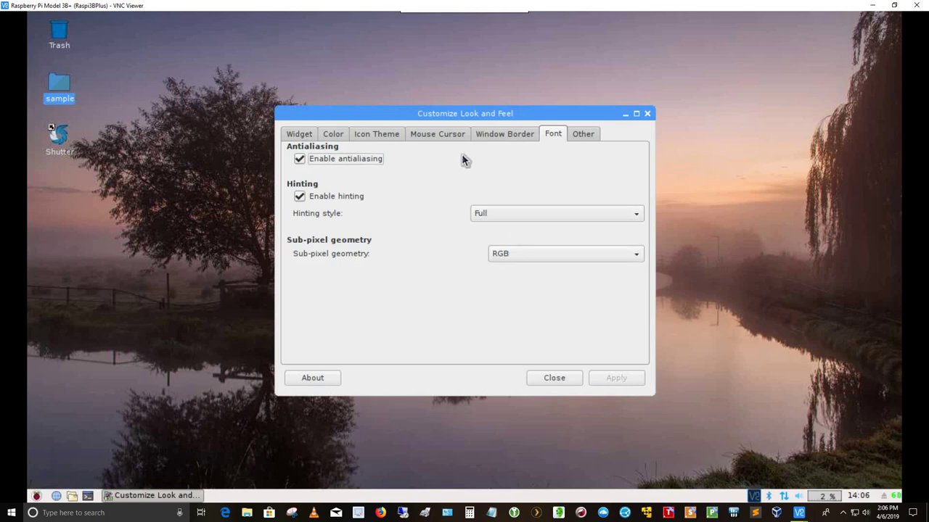
click(300, 137)
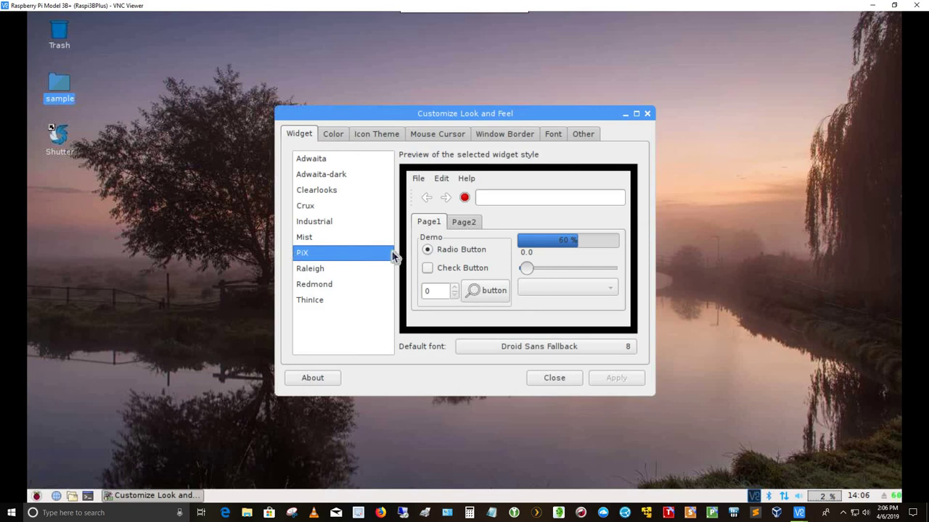
Close the appearance settings and launch gFTP from the Internet menu, showing /home/pi locally.
click(554, 378)
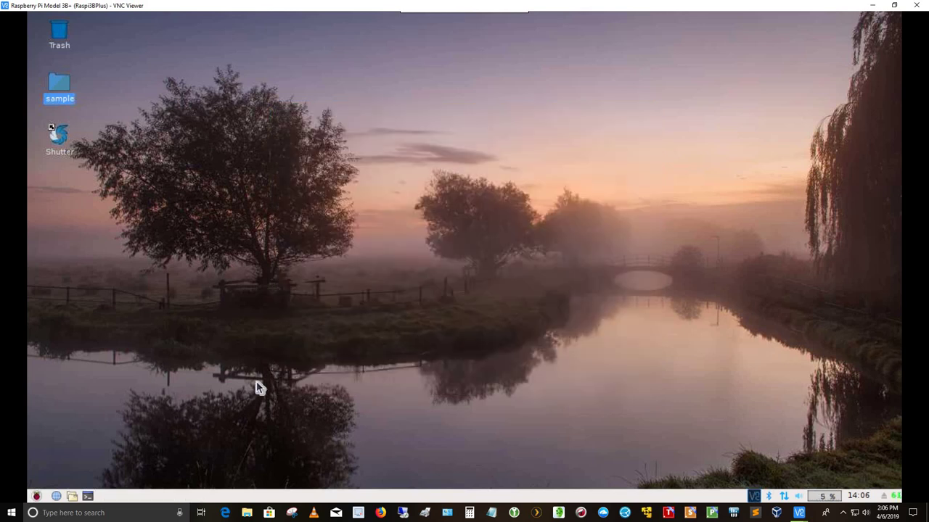
click(36, 496)
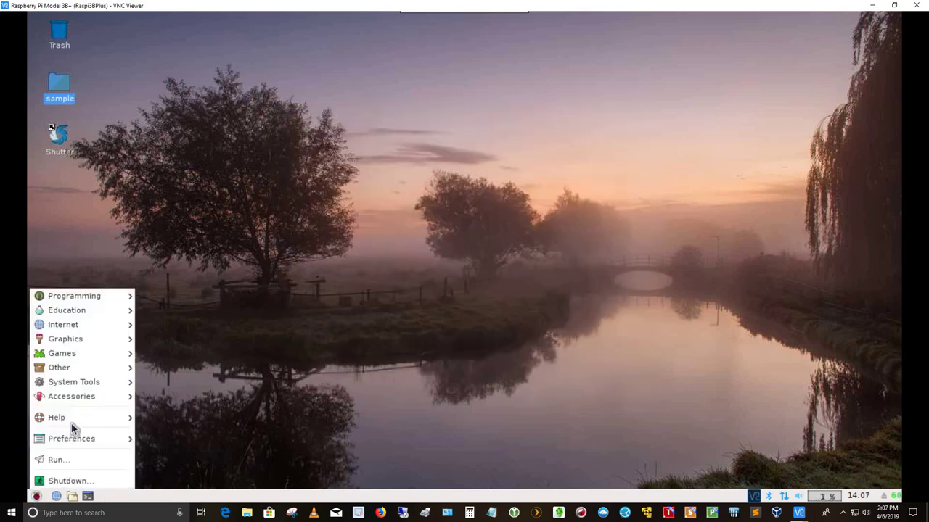
mouse_move(79, 297)
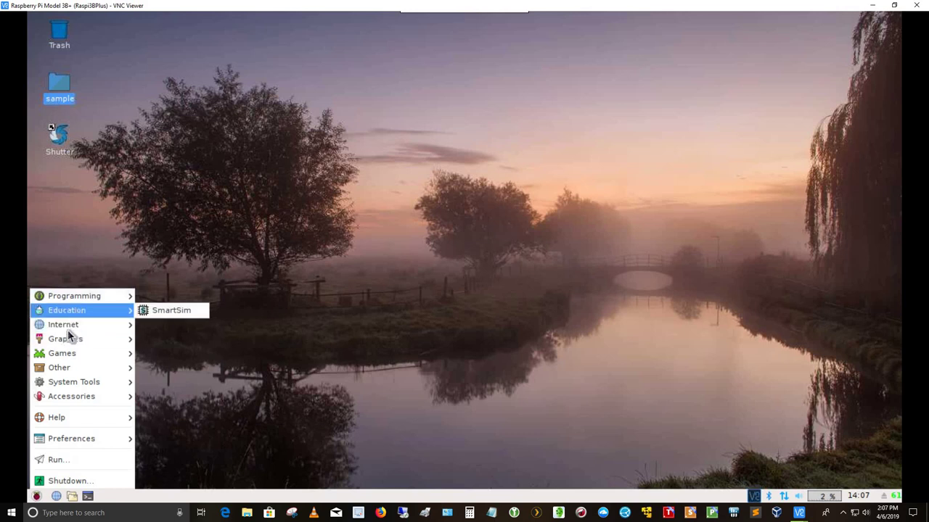
mouse_move(67, 330)
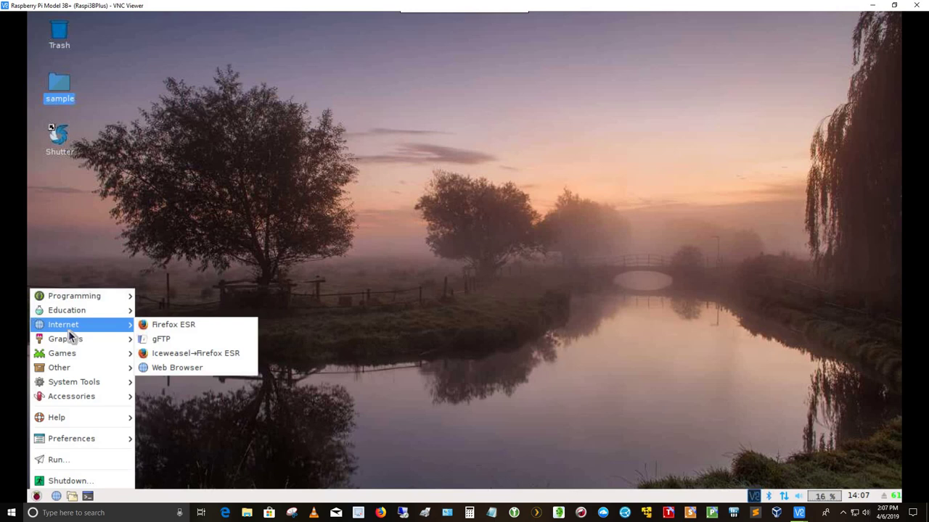
click(158, 340)
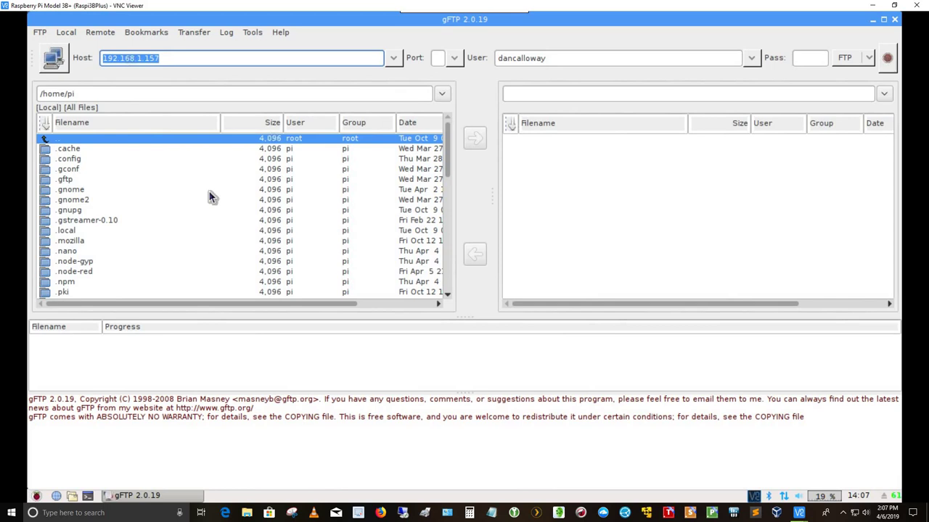
Connect gFTP to the server 192.168.1.157 by entering the account password.
click(53, 58)
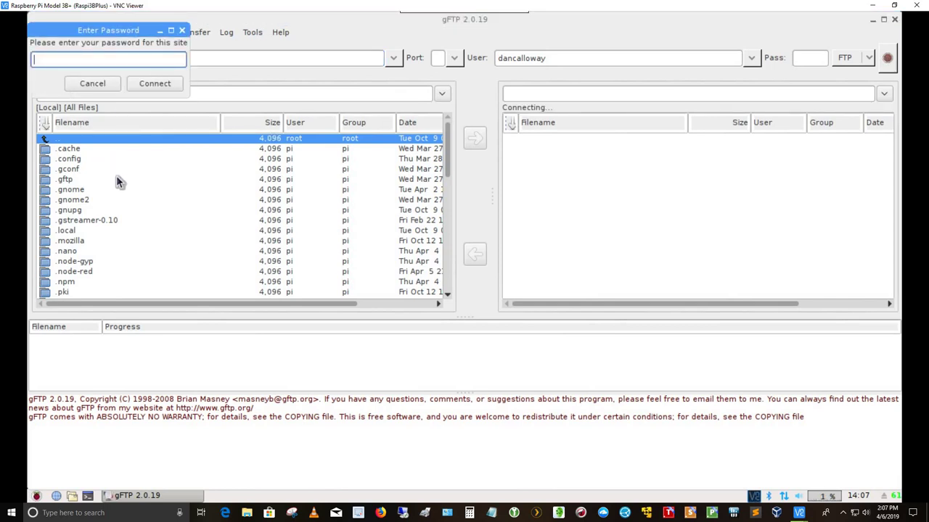
text(*******)
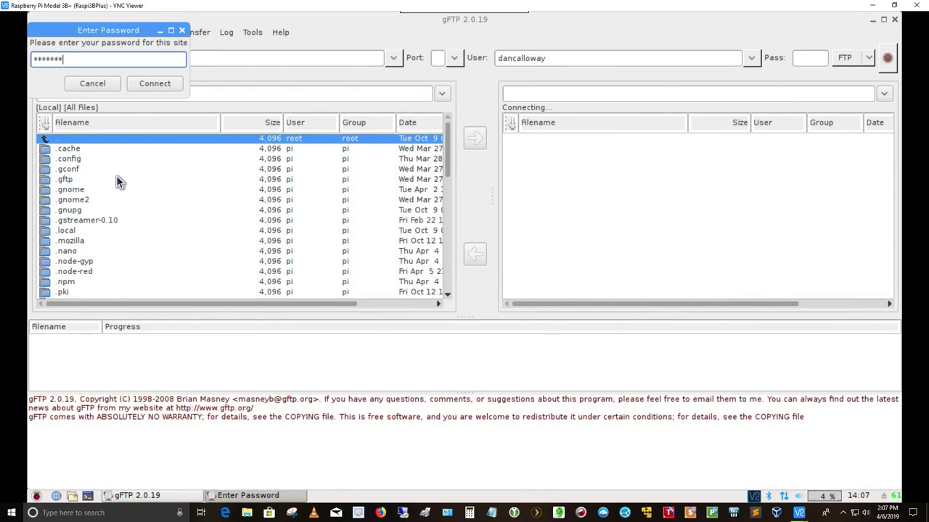
text(***)
key(Return)
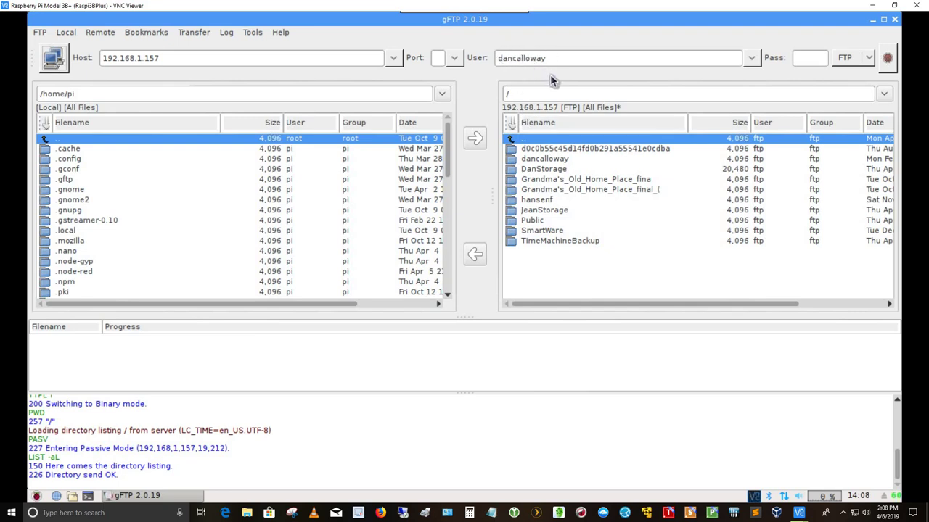
Navigate the server to /Public/Shared Pictures and select Big-Wave.jpg.
double_click(531, 220)
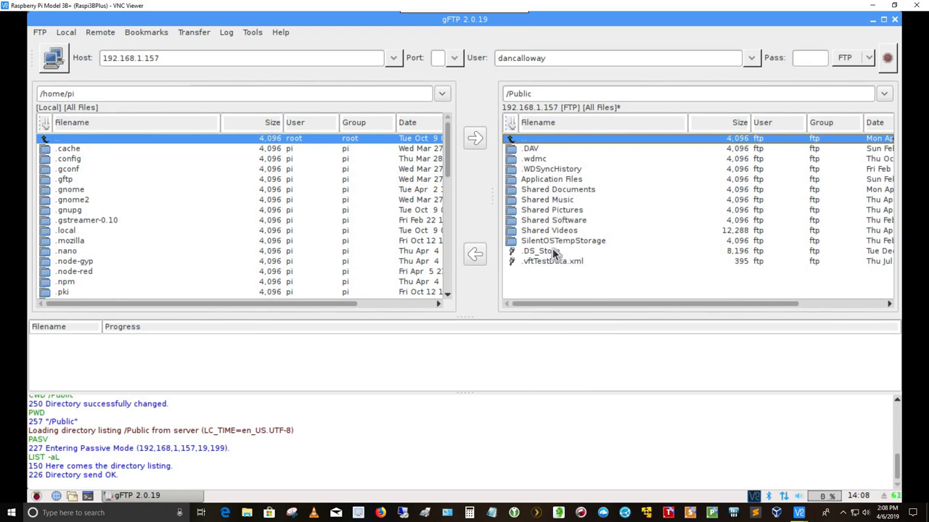
double_click(559, 209)
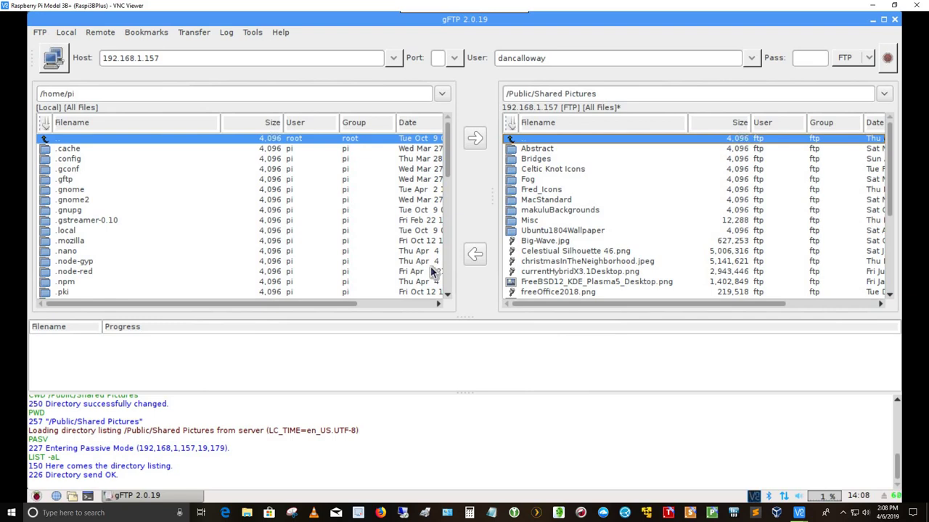
click(536, 241)
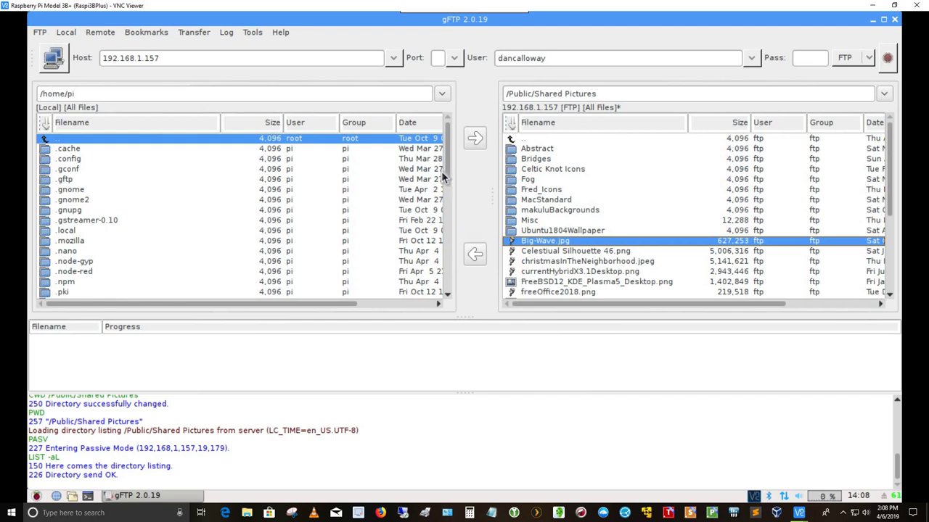
Open the local Pictures folder and download Big-Wave.jpg (627,253 bytes) into /home/pi/Pictures.
drag(449, 165, 449, 230)
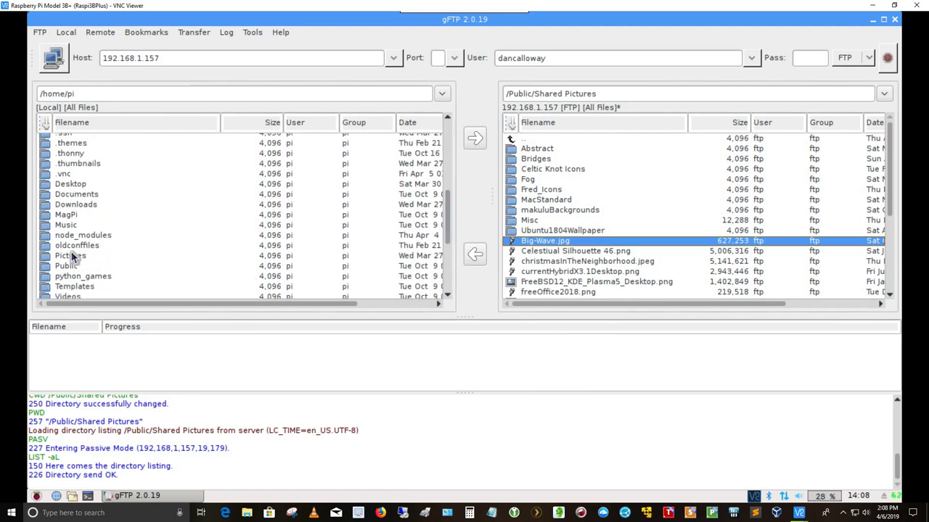
double_click(72, 257)
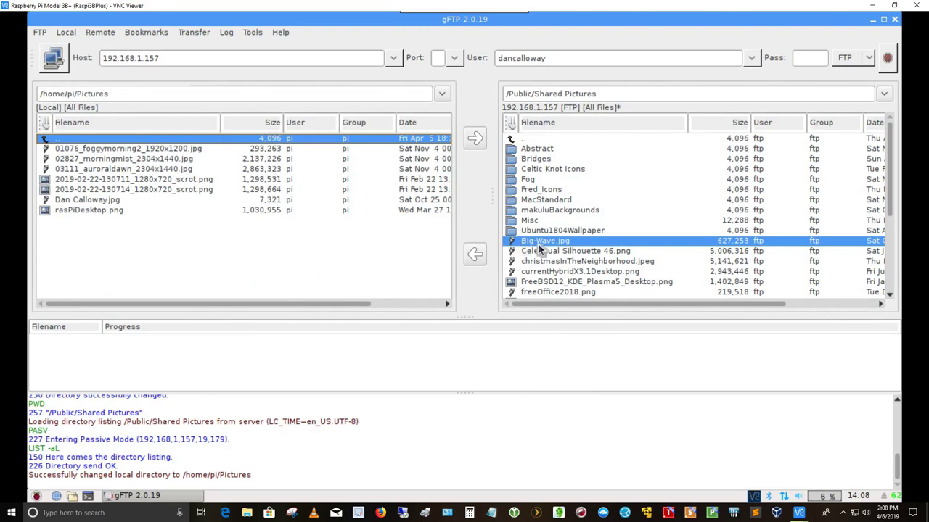
click(473, 255)
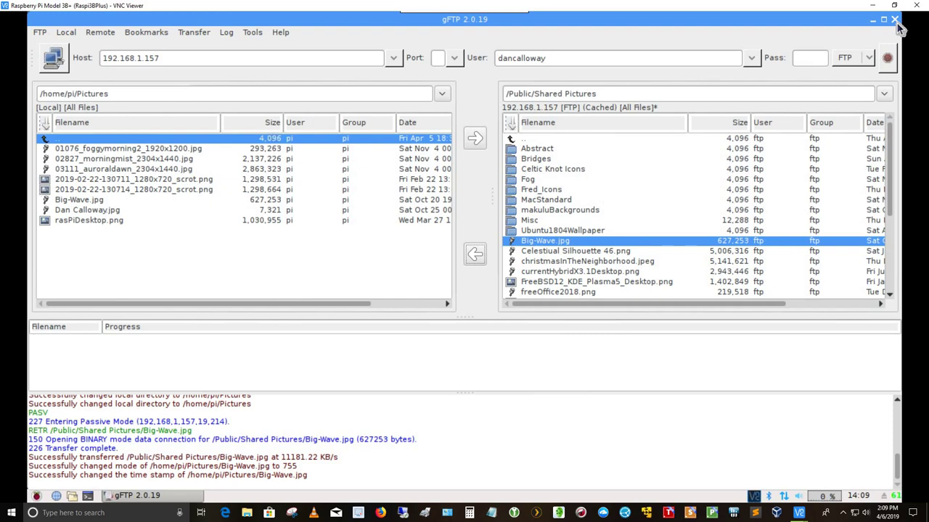
Close gFTP and show the main menu's System Tools entries, including Htop and Terminal emulator.
click(897, 23)
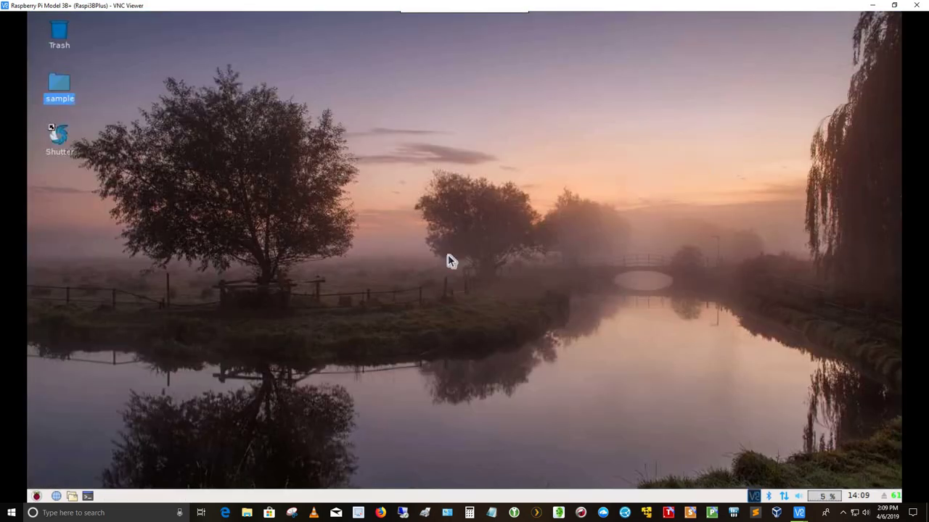
click(36, 497)
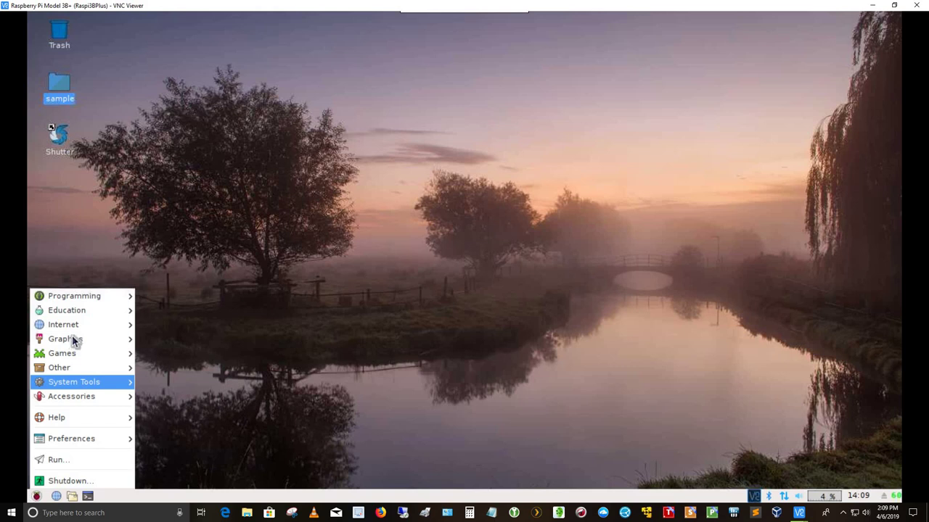
mouse_move(70, 344)
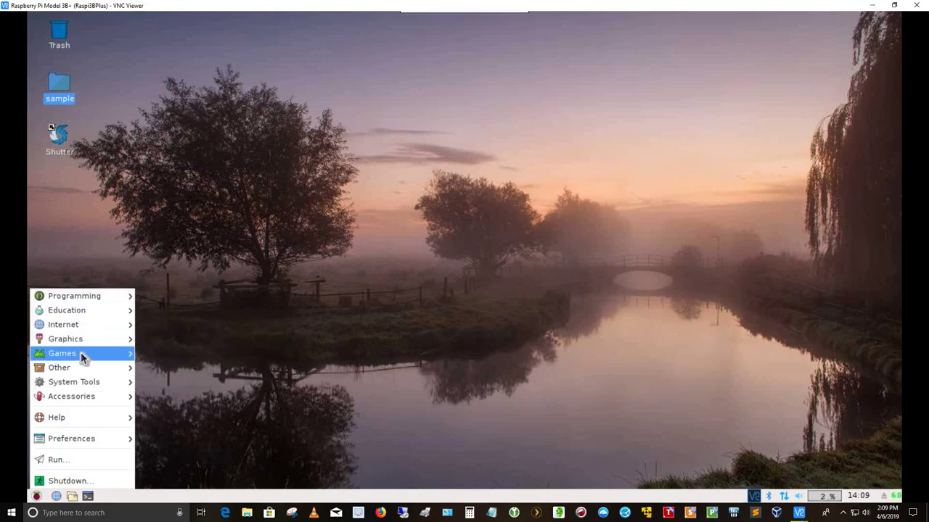
mouse_move(82, 356)
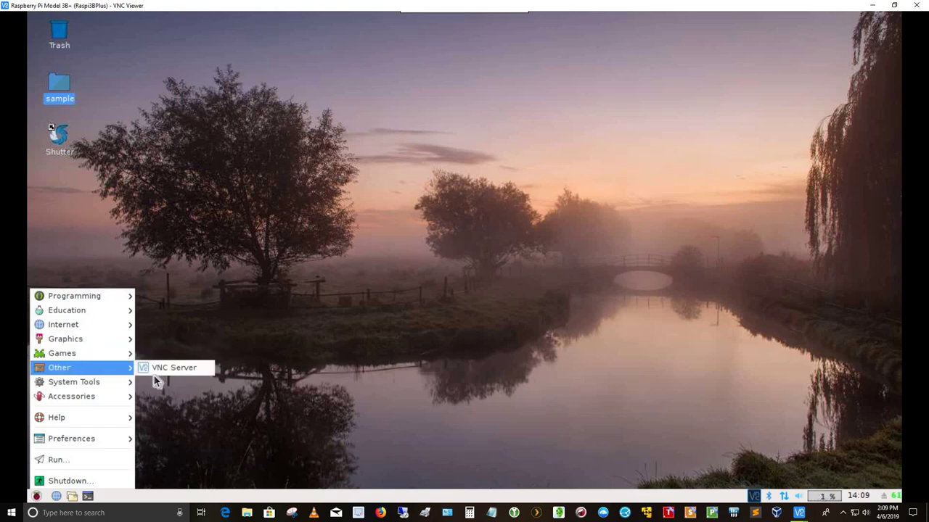
mouse_move(101, 387)
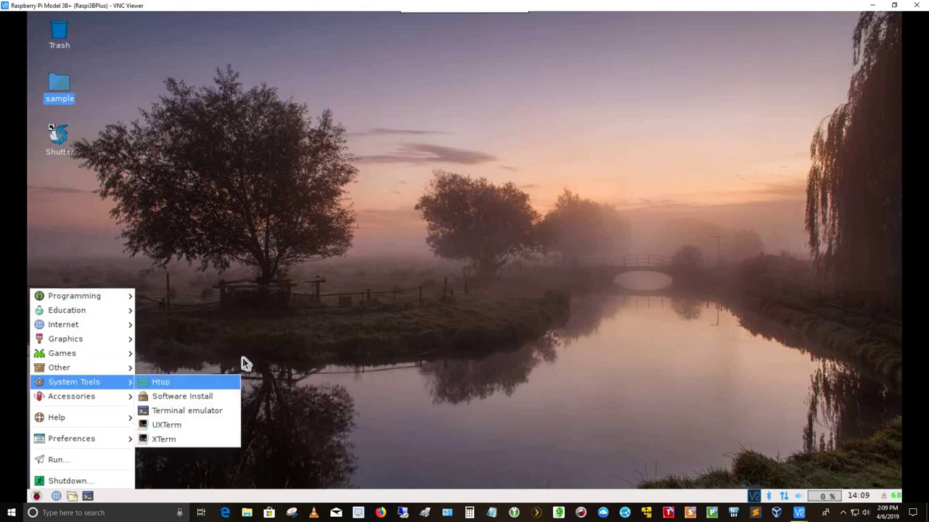
Launch htop from System Tools and maximize its window so every running process is listed.
click(186, 384)
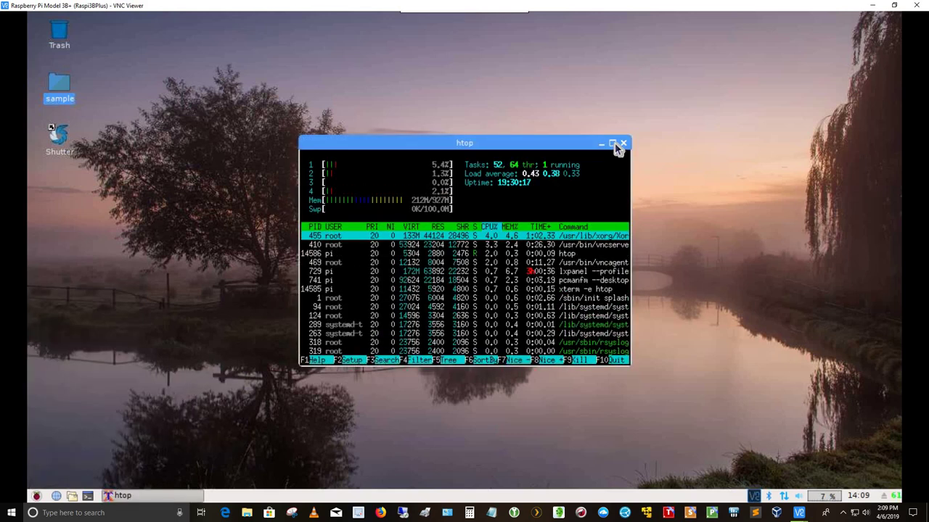
click(612, 143)
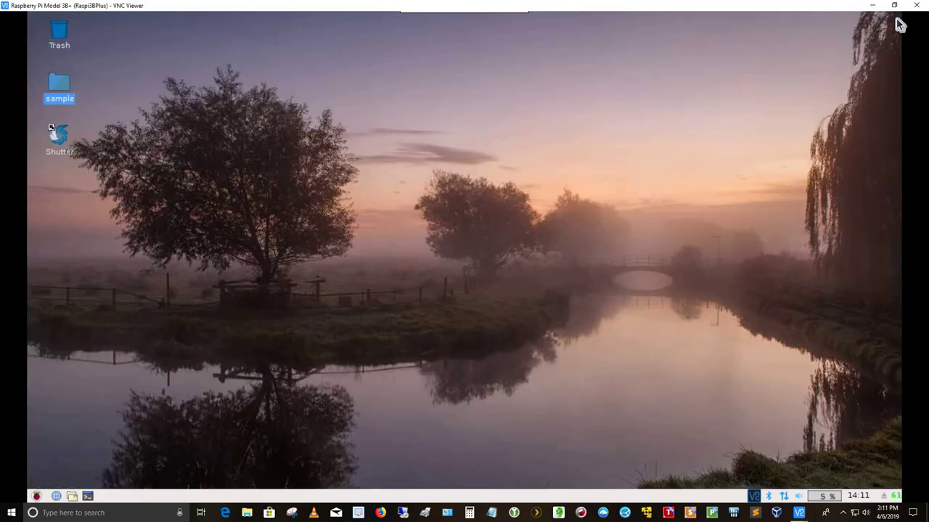
Close htop, then run hostname and uname -r in a new terminal, showing Raspi3BPlus and 4.14.98-v7+.
click(895, 17)
click(88, 496)
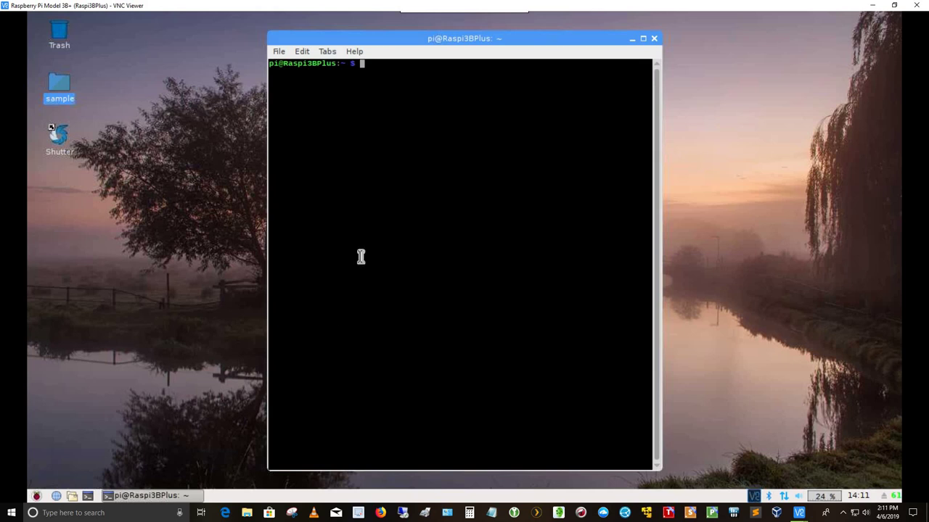
text(hostname)
key(Return)
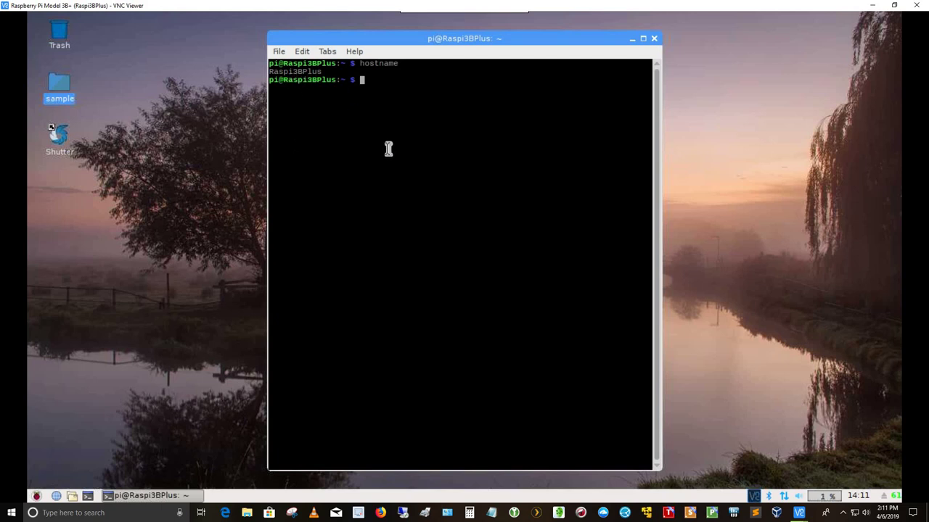
text(uname -r)
key(Return)
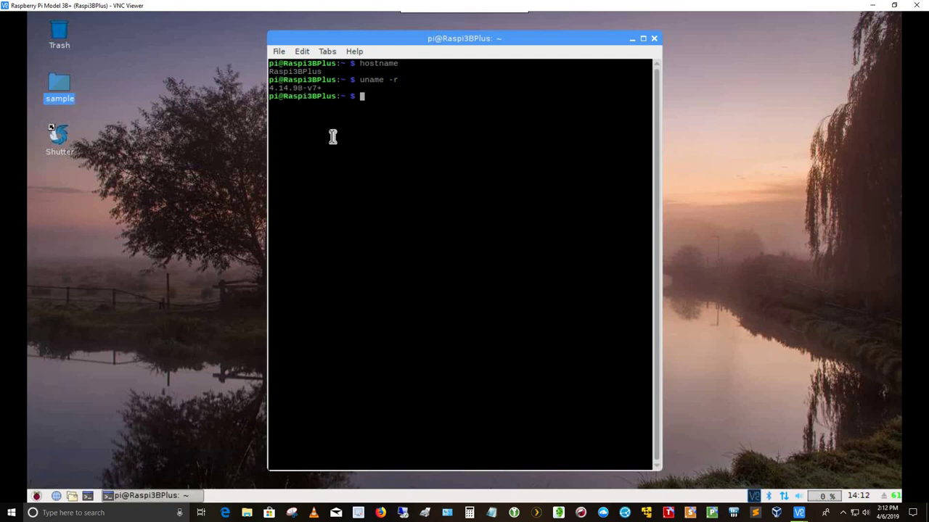
Run sudo apt-get update, then sudo apt-get upgrade confirmed with y, upgrading rpd-plym-splash to 0.18.
text(sudo apt-get update)
key(Return)
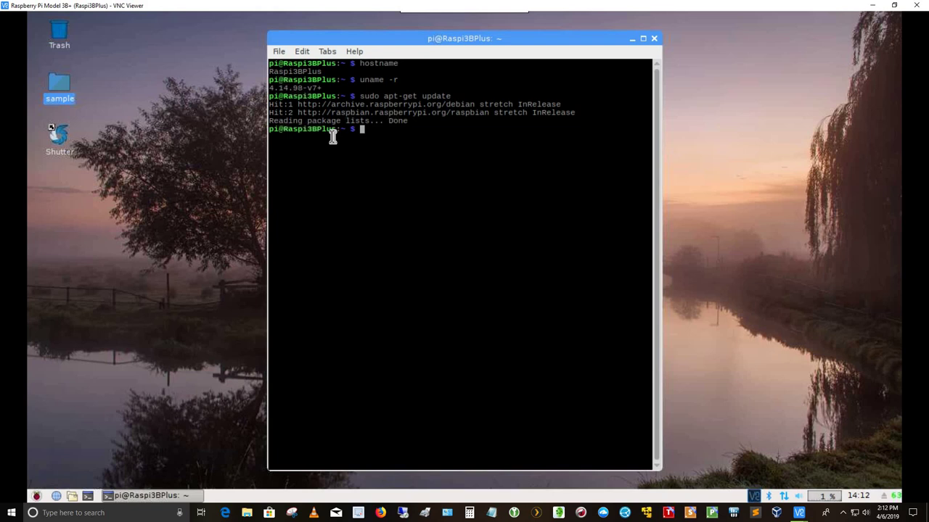
key(Up)
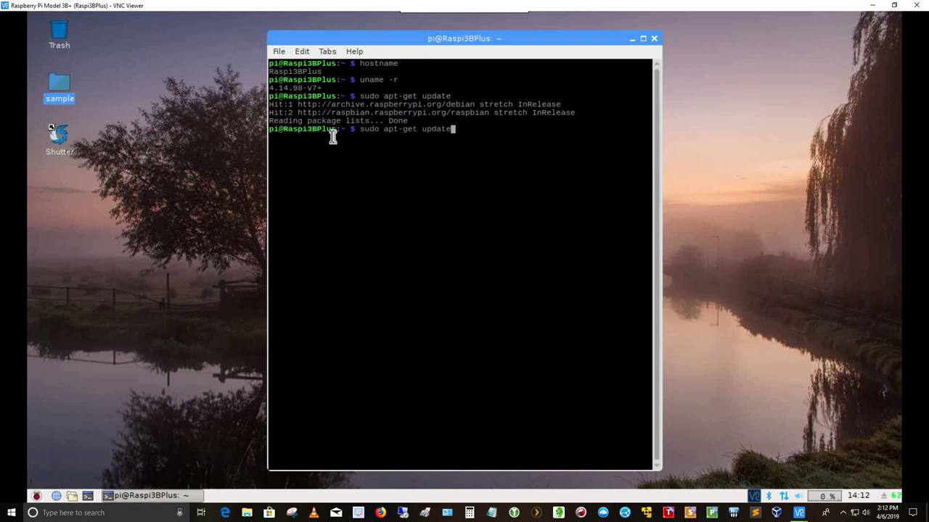
key(BackSpace)
key(BackSpace)
key(BackSpace)
key(BackSpace)
text(grade)
key(Return)
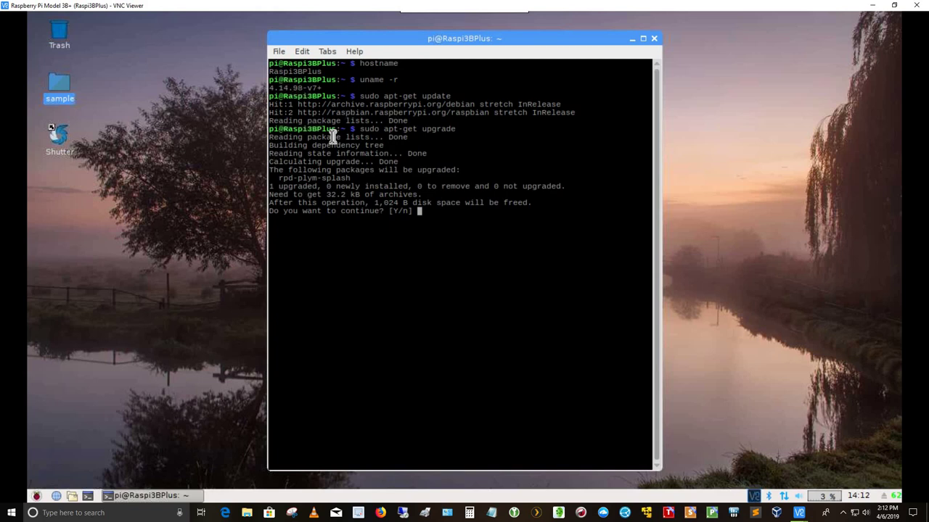
text(y)
key(Return)
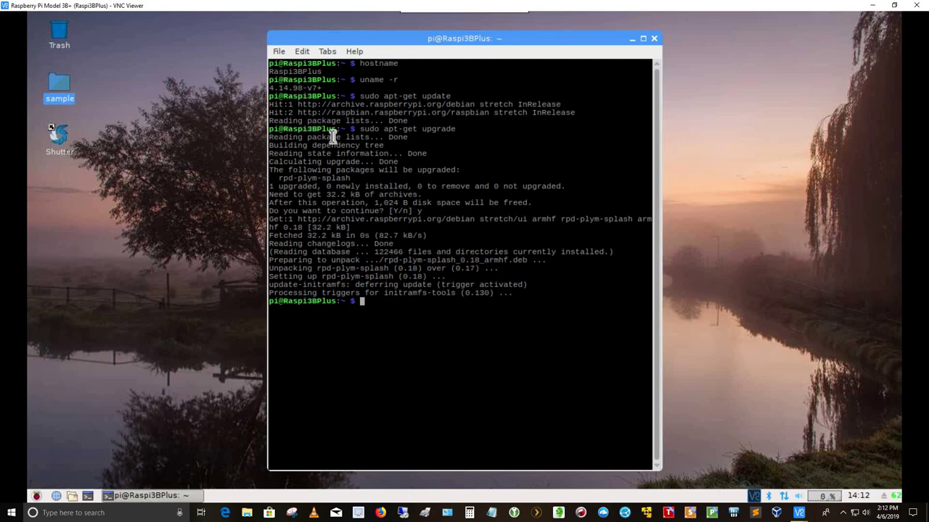
Clear the terminal screen with clear after cls is not recognised.
text(cls)
key(Return)
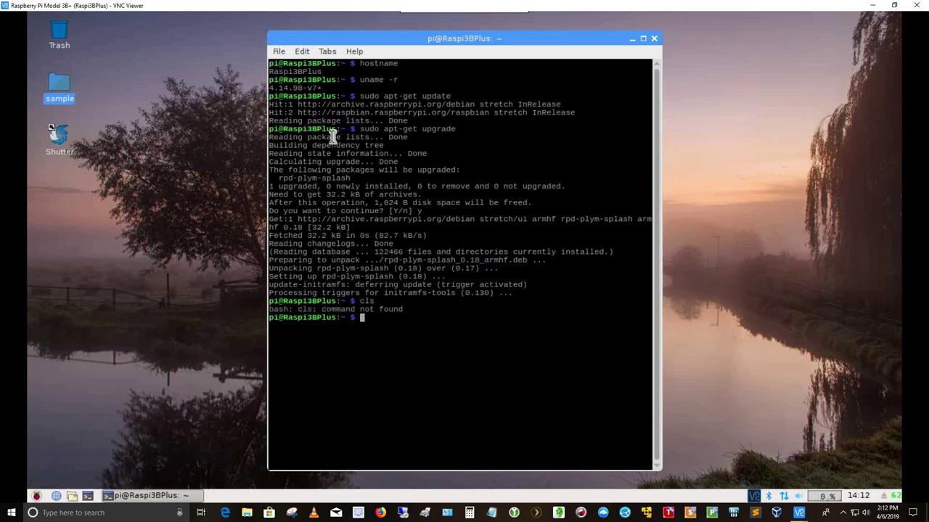
text(clear)
key(Return)
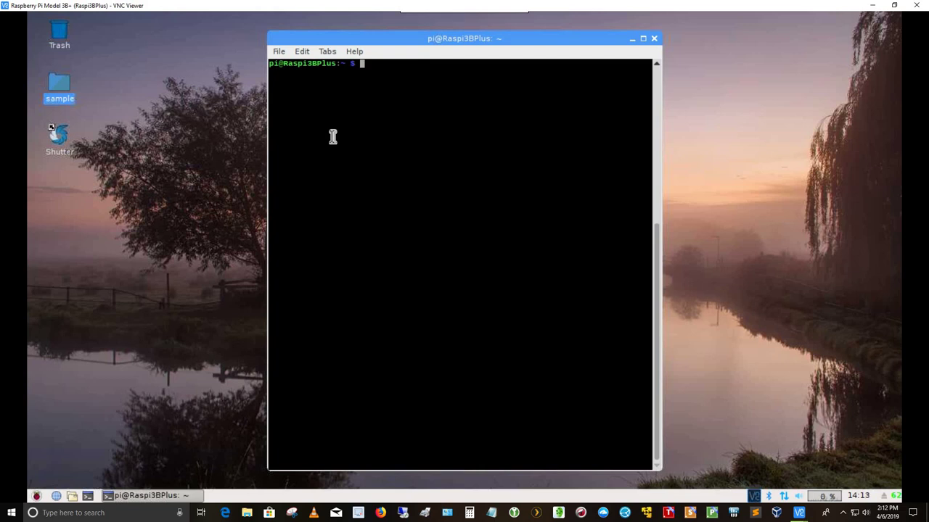
Report filesystem disk usage with df -h (root 28G, 18% used), then exit the terminal.
text(df -h)
key(Return)
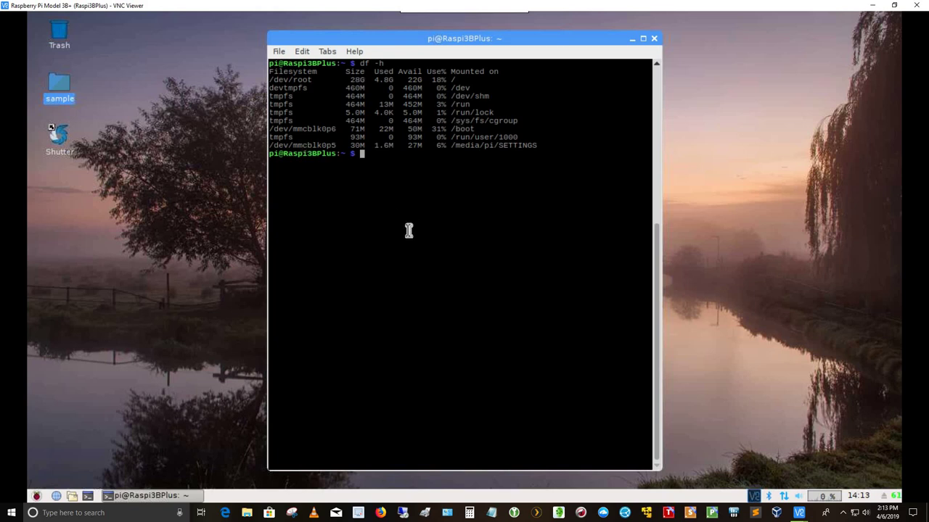
text(exit)
key(Return)
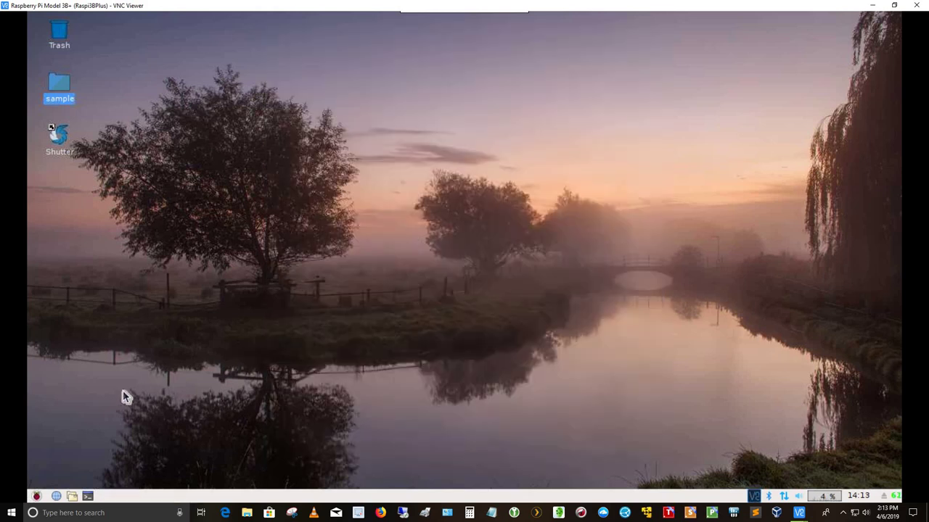
click(37, 498)
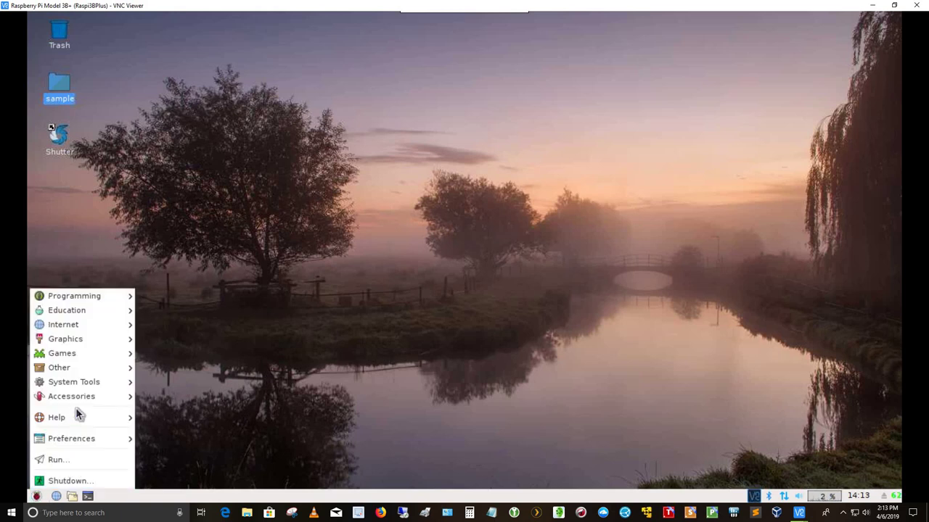
mouse_move(85, 385)
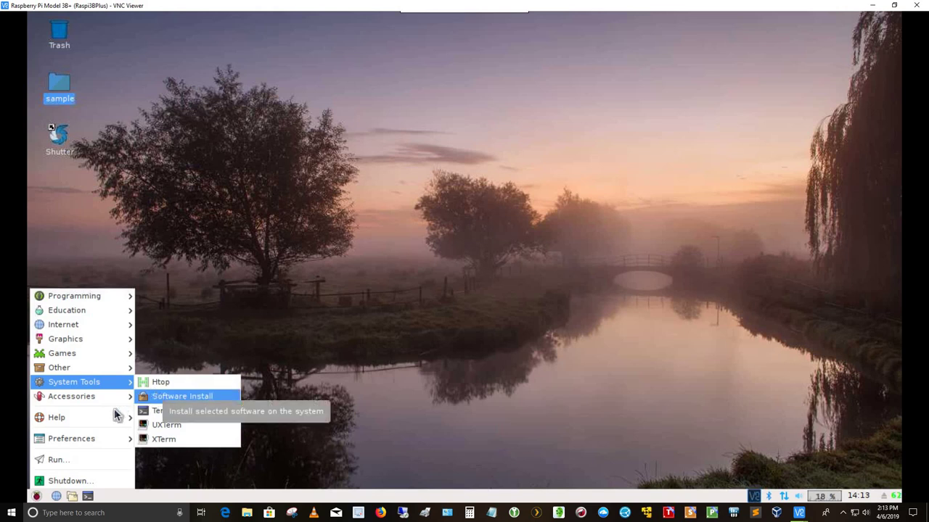
mouse_move(100, 402)
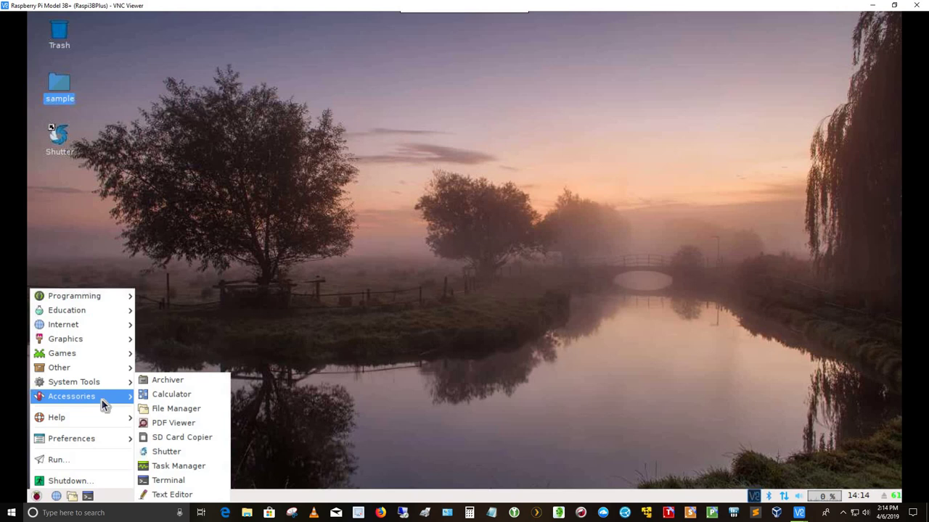
mouse_move(82, 442)
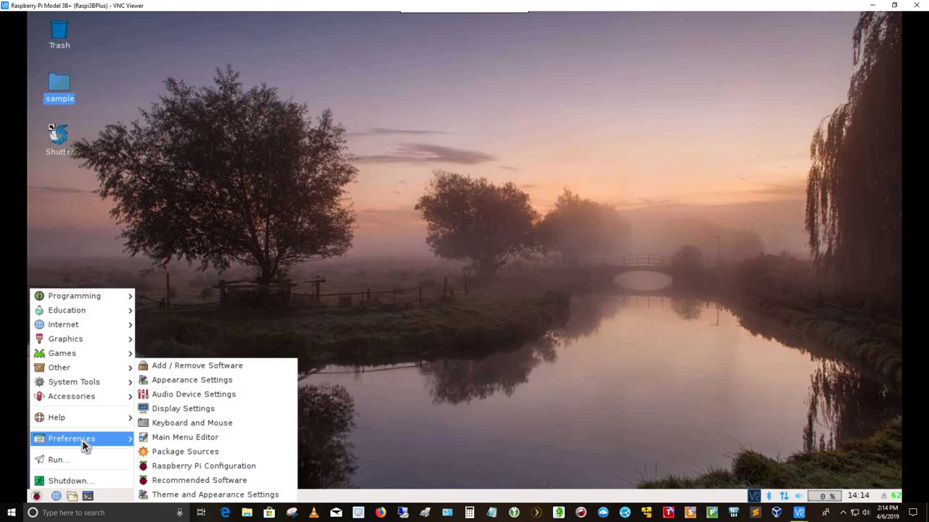
click(69, 481)
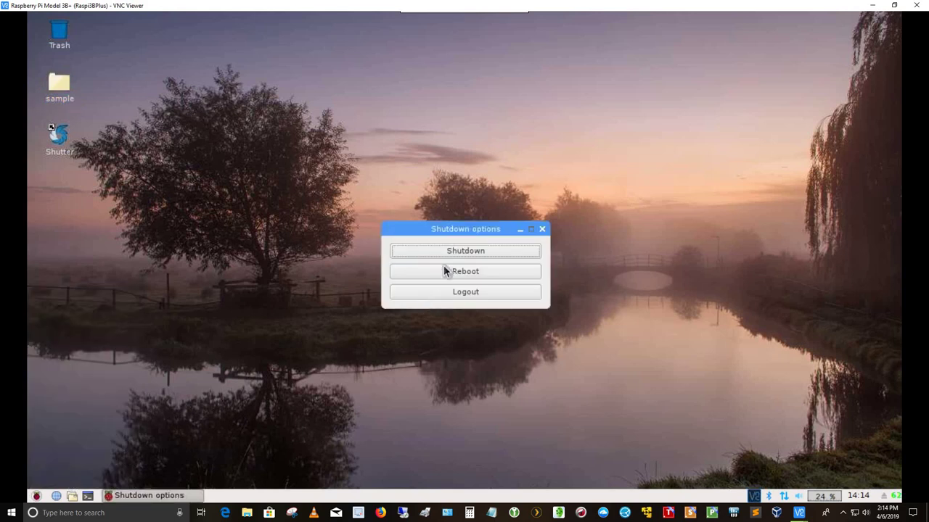
click(494, 256)
Start Firefox ESR from the raspberry menu's Internet submenu.
click(36, 496)
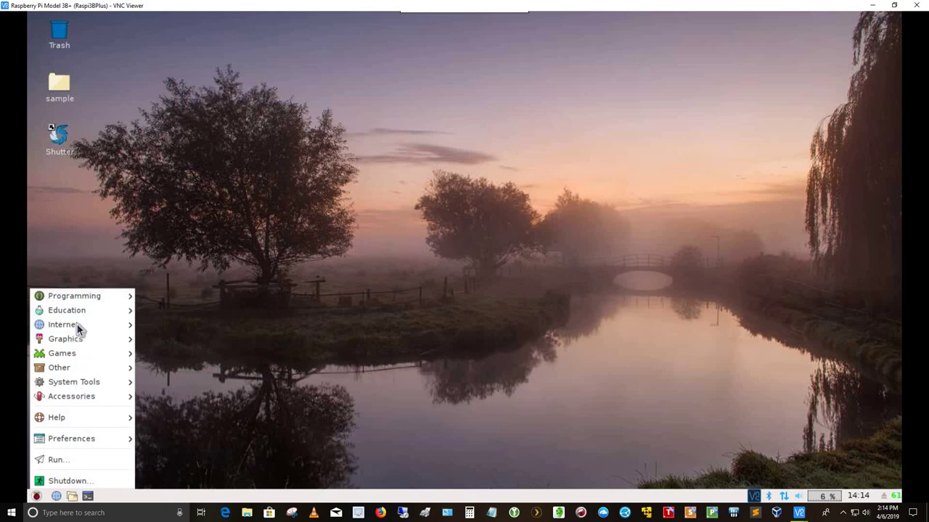
mouse_move(78, 327)
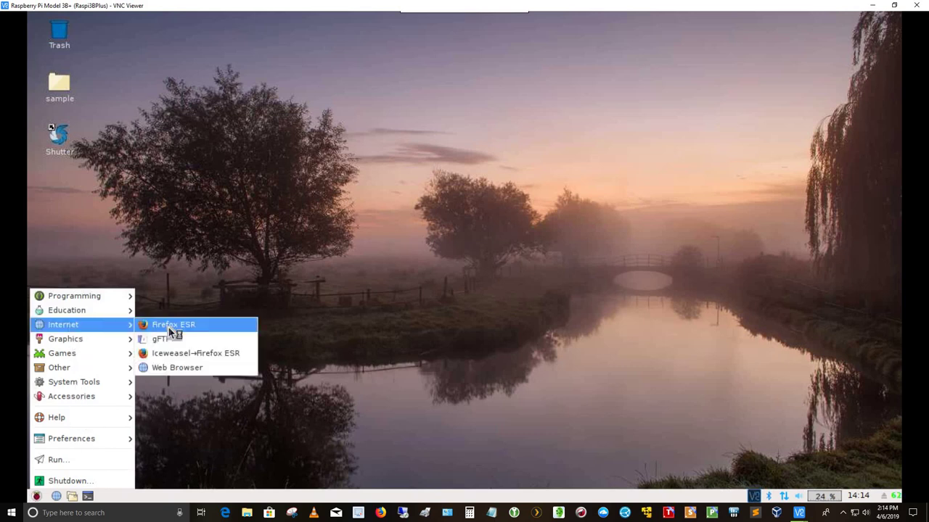
click(169, 326)
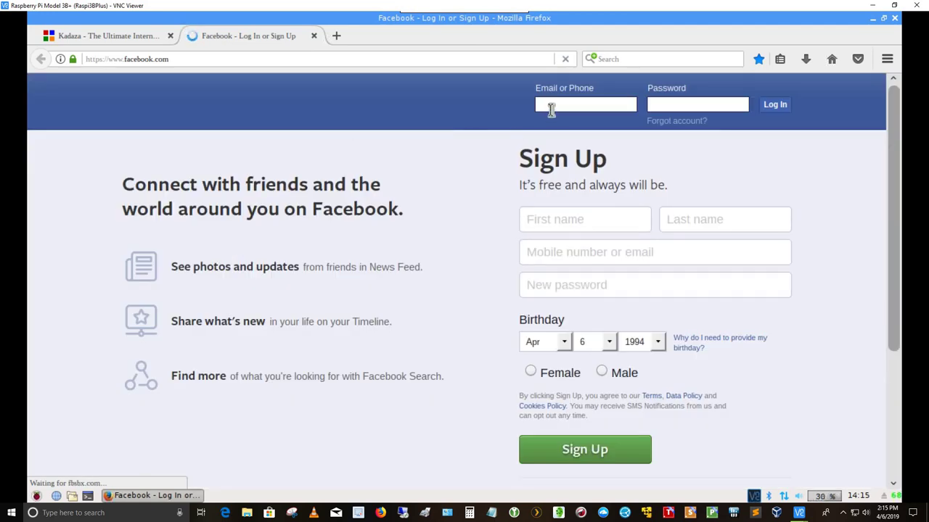
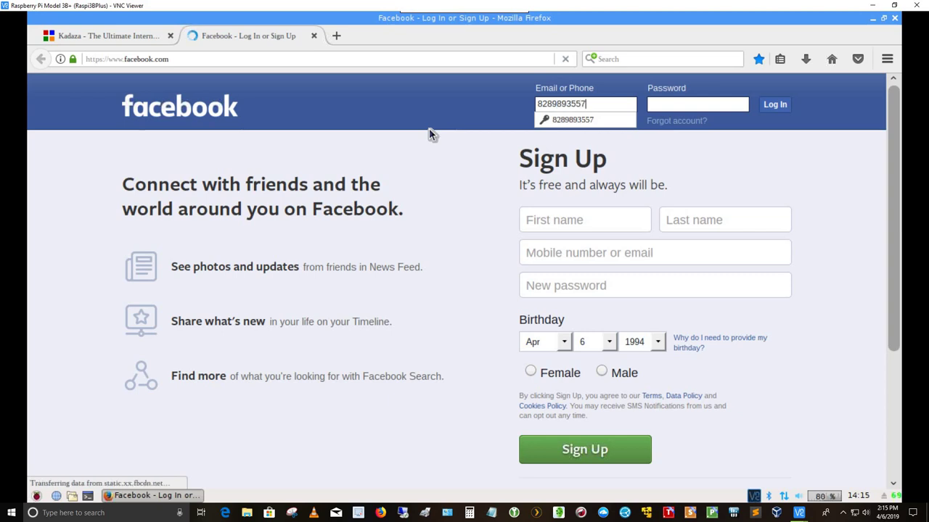
Log in to Facebook by entering the account's phone number and password.
key(Tab)
text(*************)
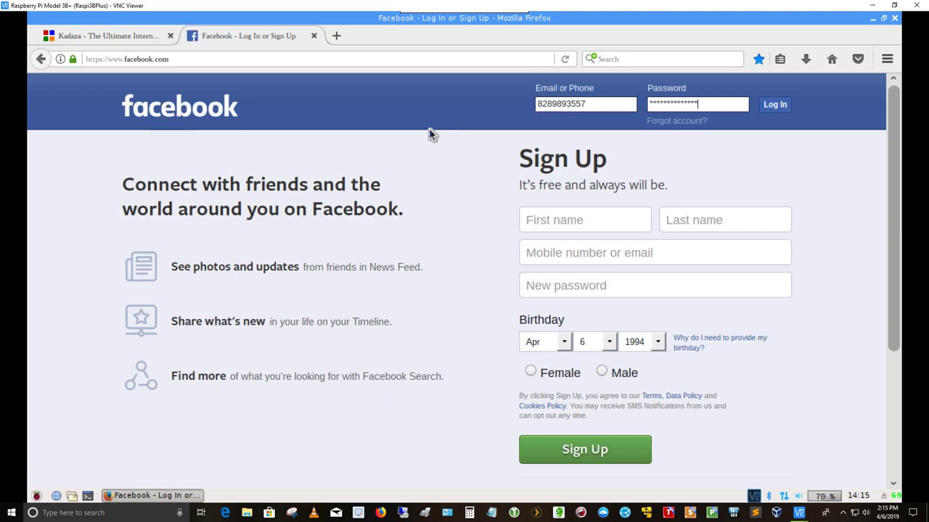
key(BackSpace)
key(BackSpace)
key(BackSpace)
key(BackSpace)
key(BackSpace)
key(BackSpace)
key(BackSpace)
key(BackSpace)
key(BackSpace)
key(BackSpace)
key(BackSpace)
key(BackSpace)
key(BackSpace)
key(ctrl+v)
text(****)
key(Return)
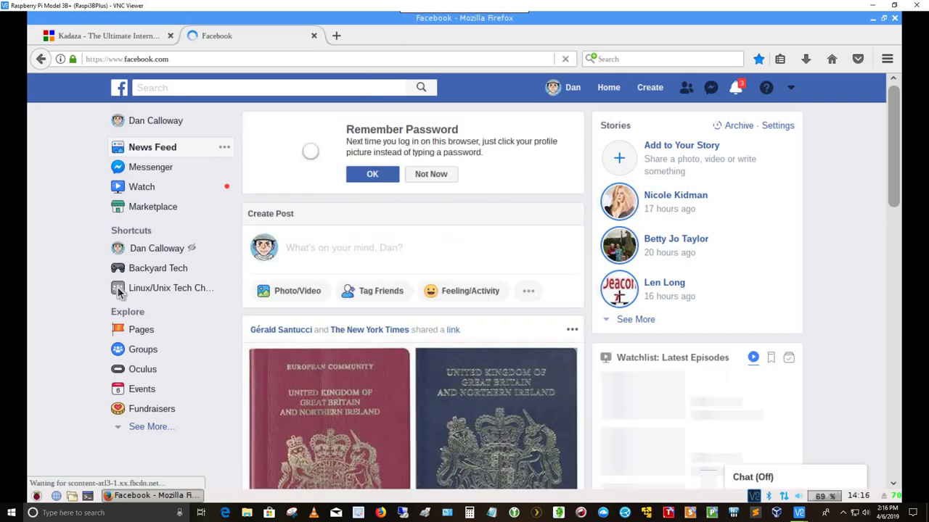
Open the Linux/Unix Tech Channel group from the sidebar Shortcuts.
click(184, 346)
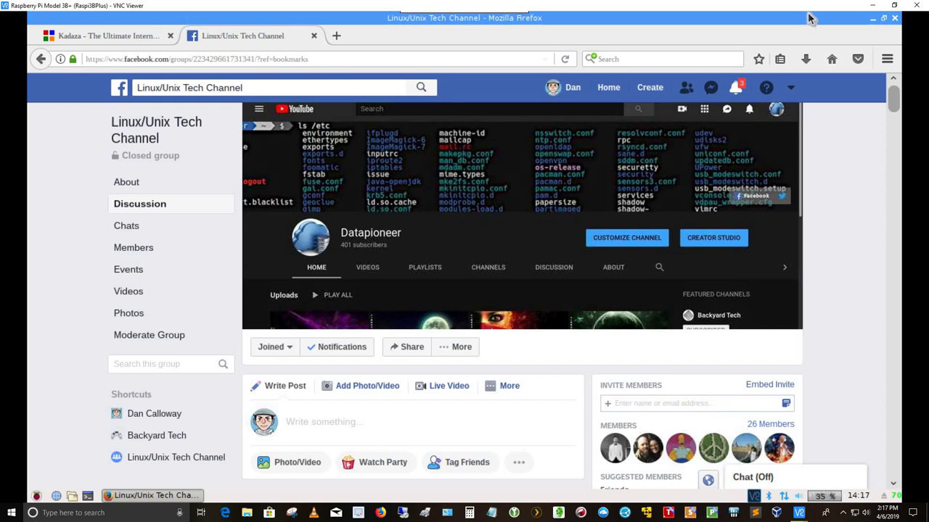
Close Firefox, browse the file manager's Tools and Go menus, view Downloads, then close it.
click(895, 20)
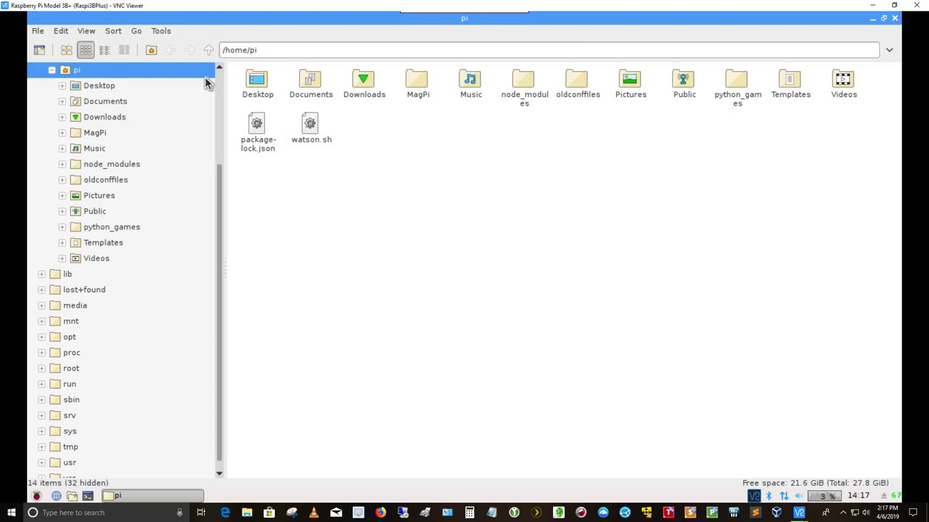
click(161, 31)
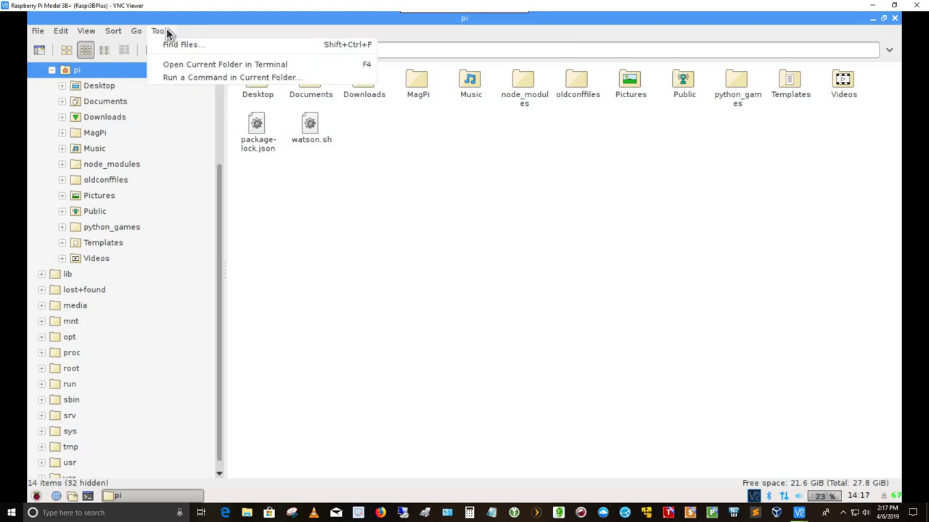
mouse_move(40, 35)
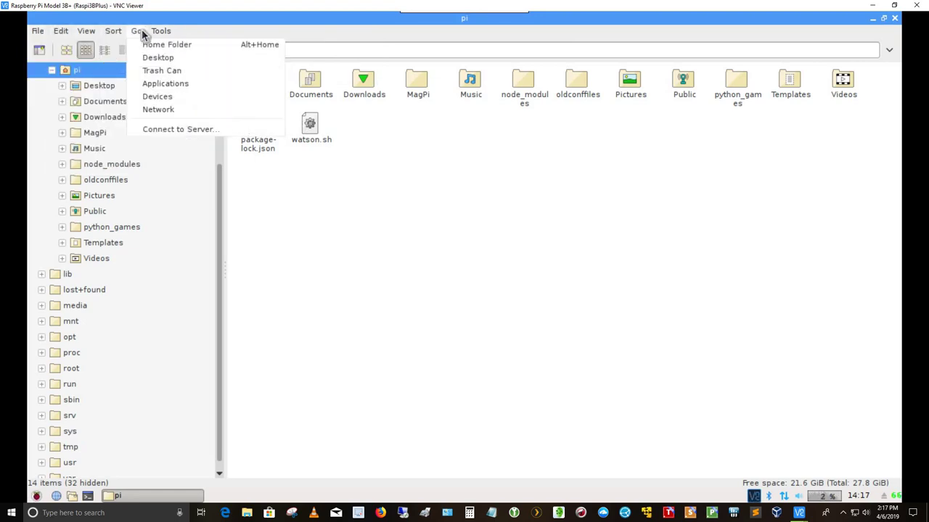
mouse_move(161, 31)
click(467, 224)
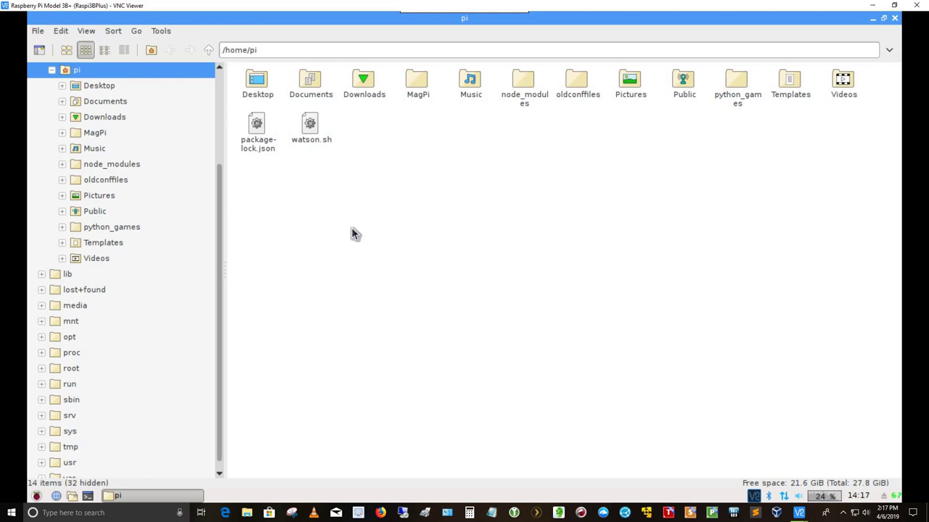
click(109, 119)
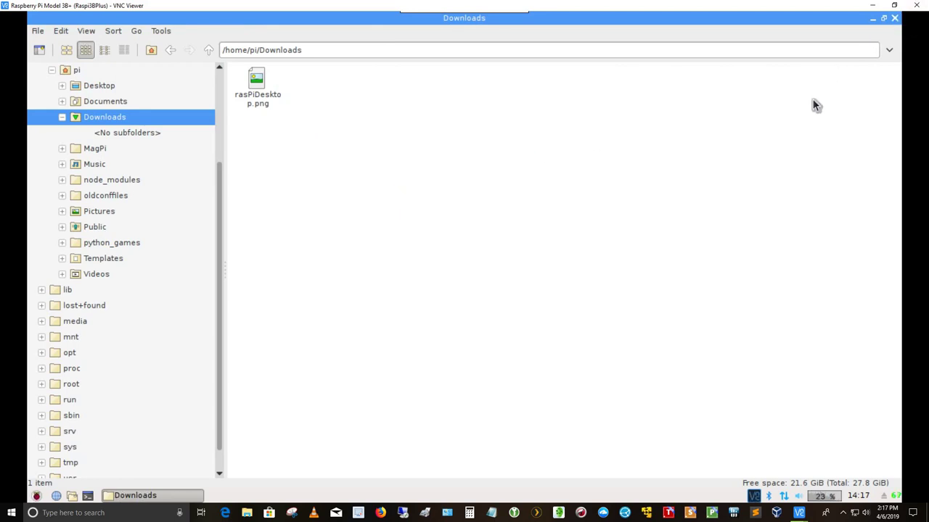
key(ctrl+w)
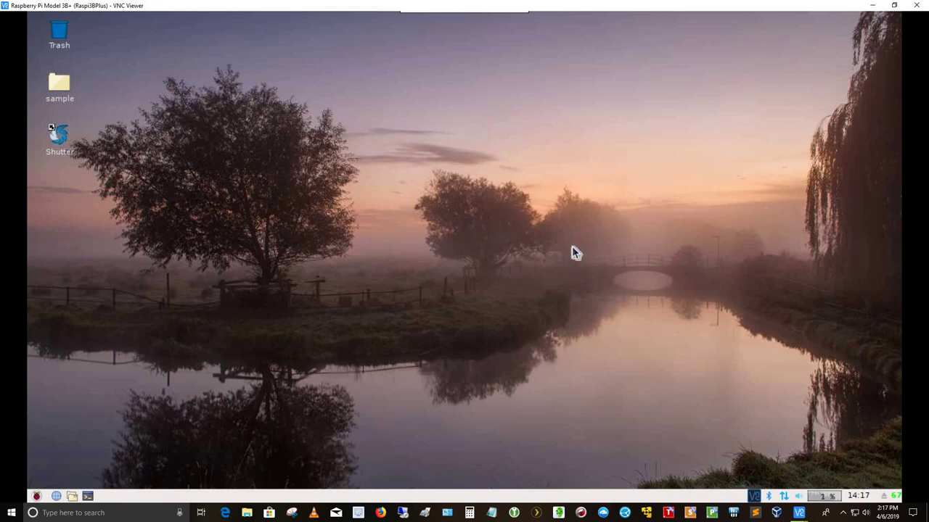